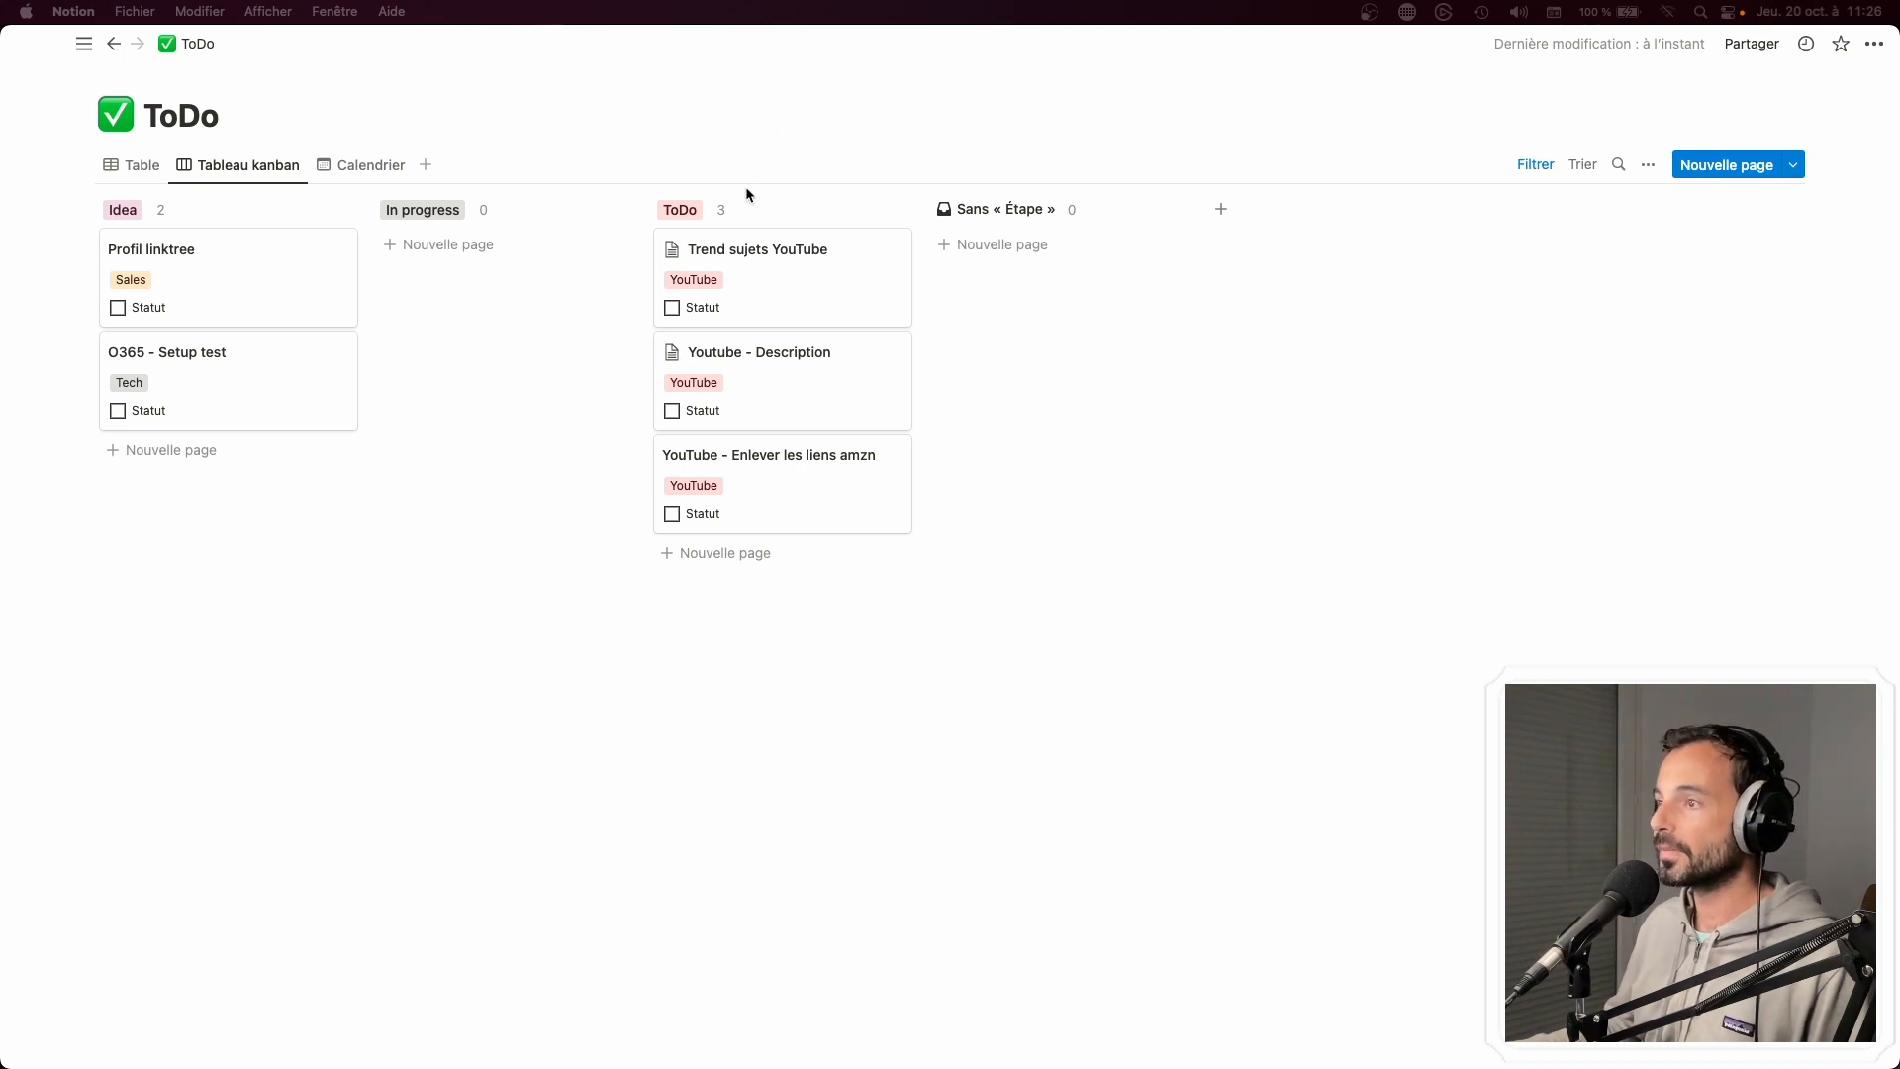
Move the ToDo column ahead of the In progress column on the kanban board
drag(793, 217, 590, 222)
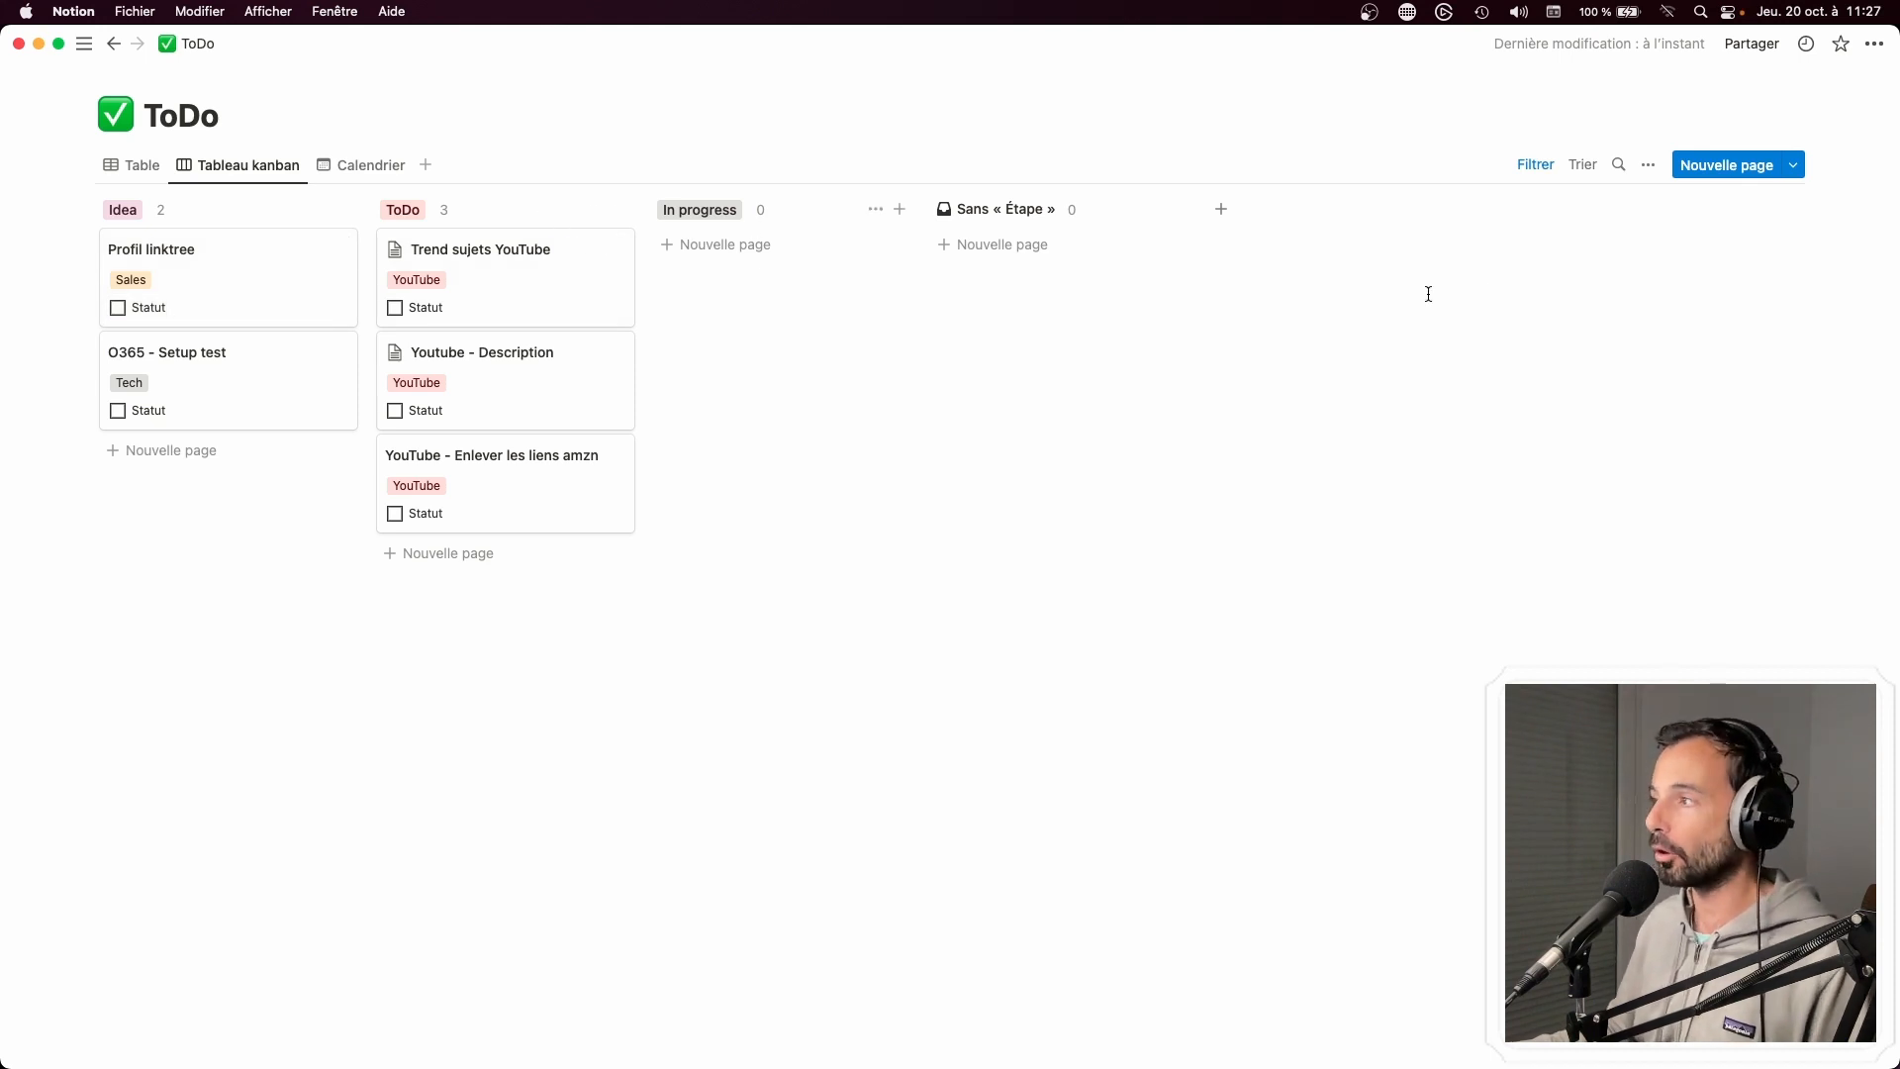
Change the Statut property's type from checkbox to État
click(1648, 166)
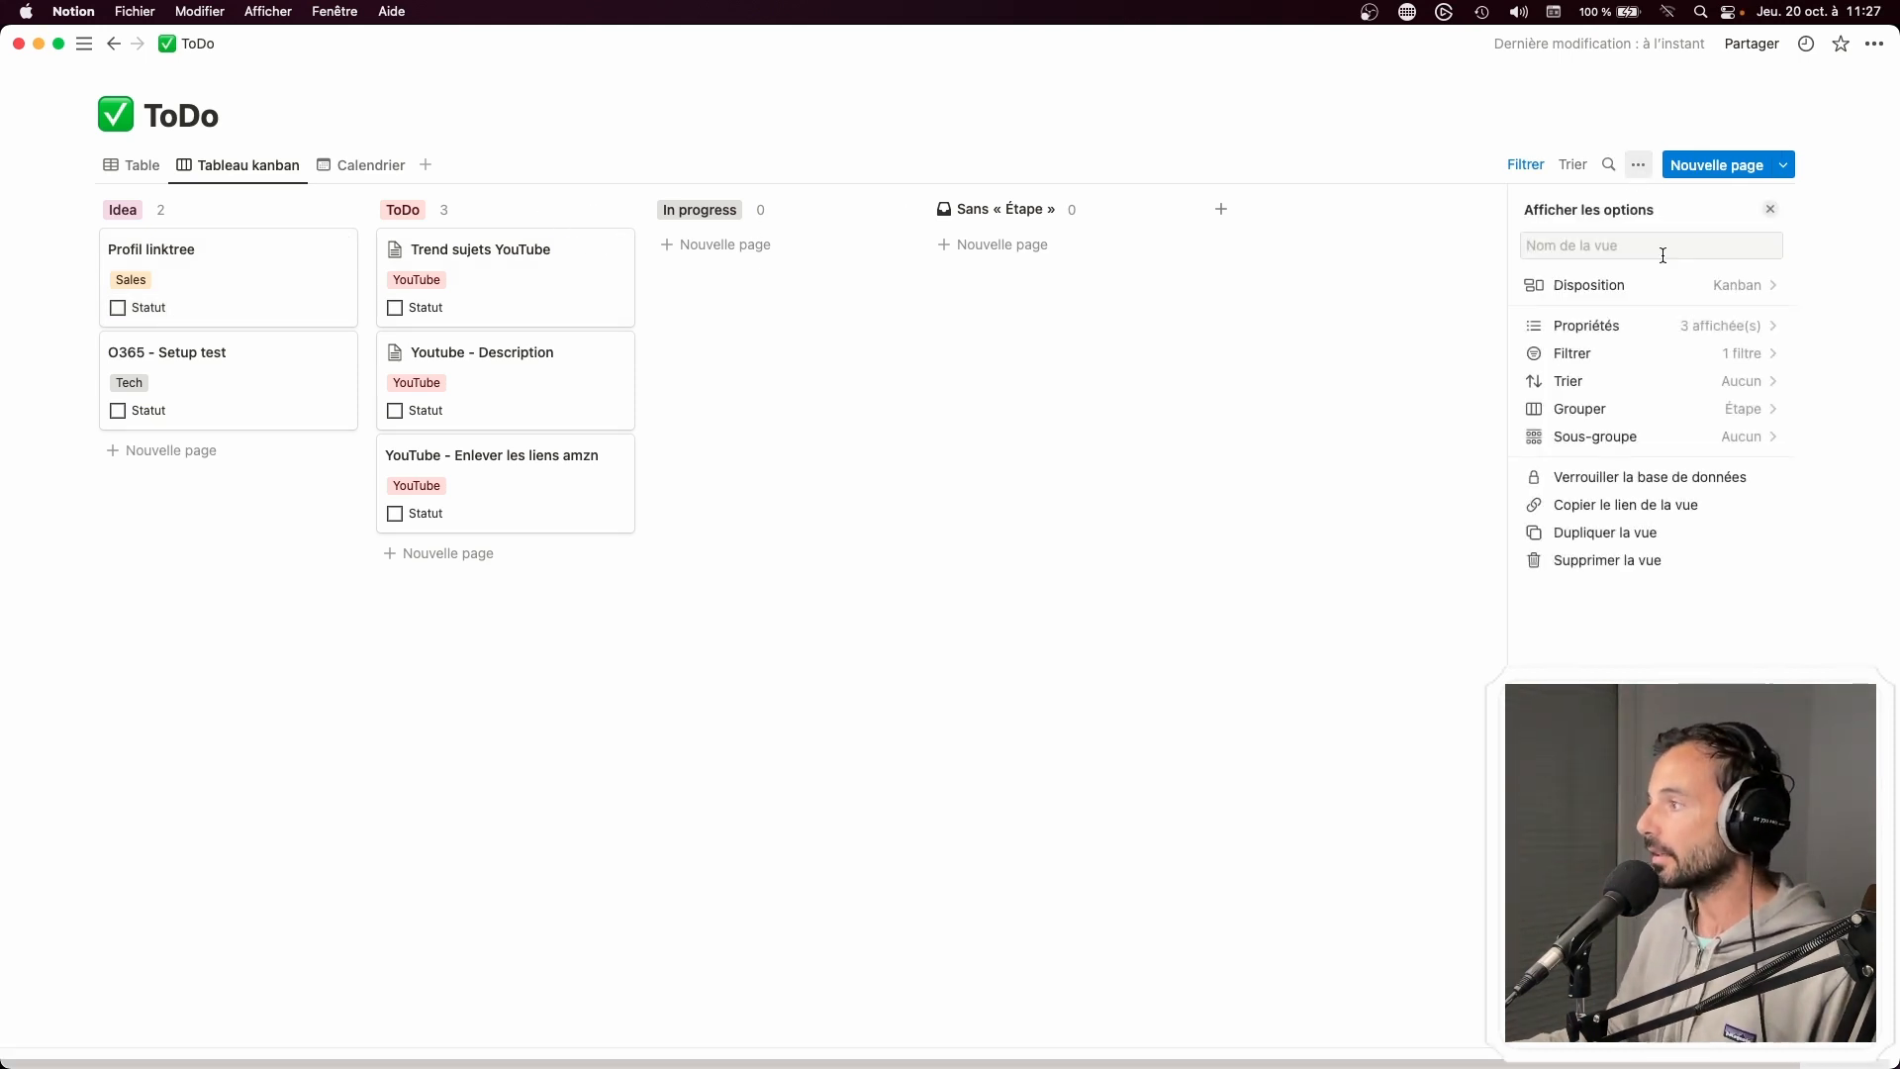
click(1670, 329)
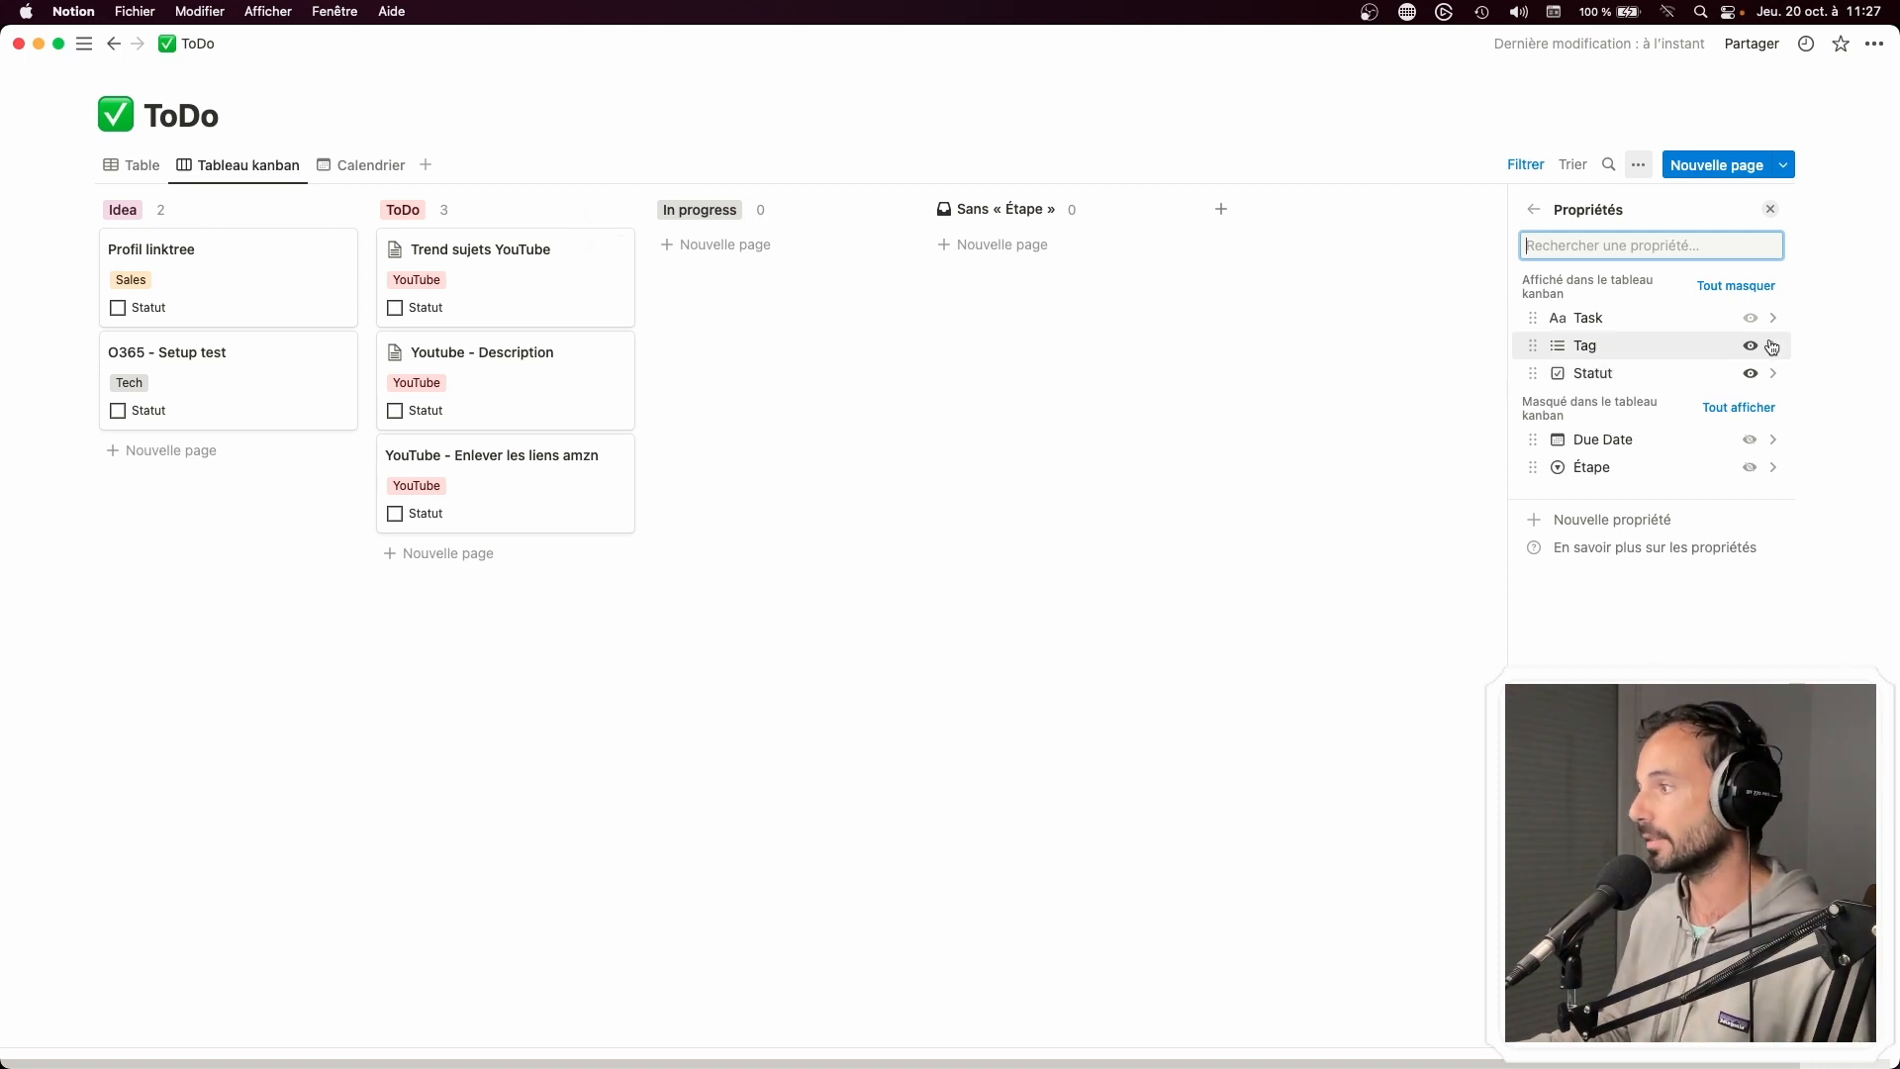
click(1681, 382)
click(1718, 288)
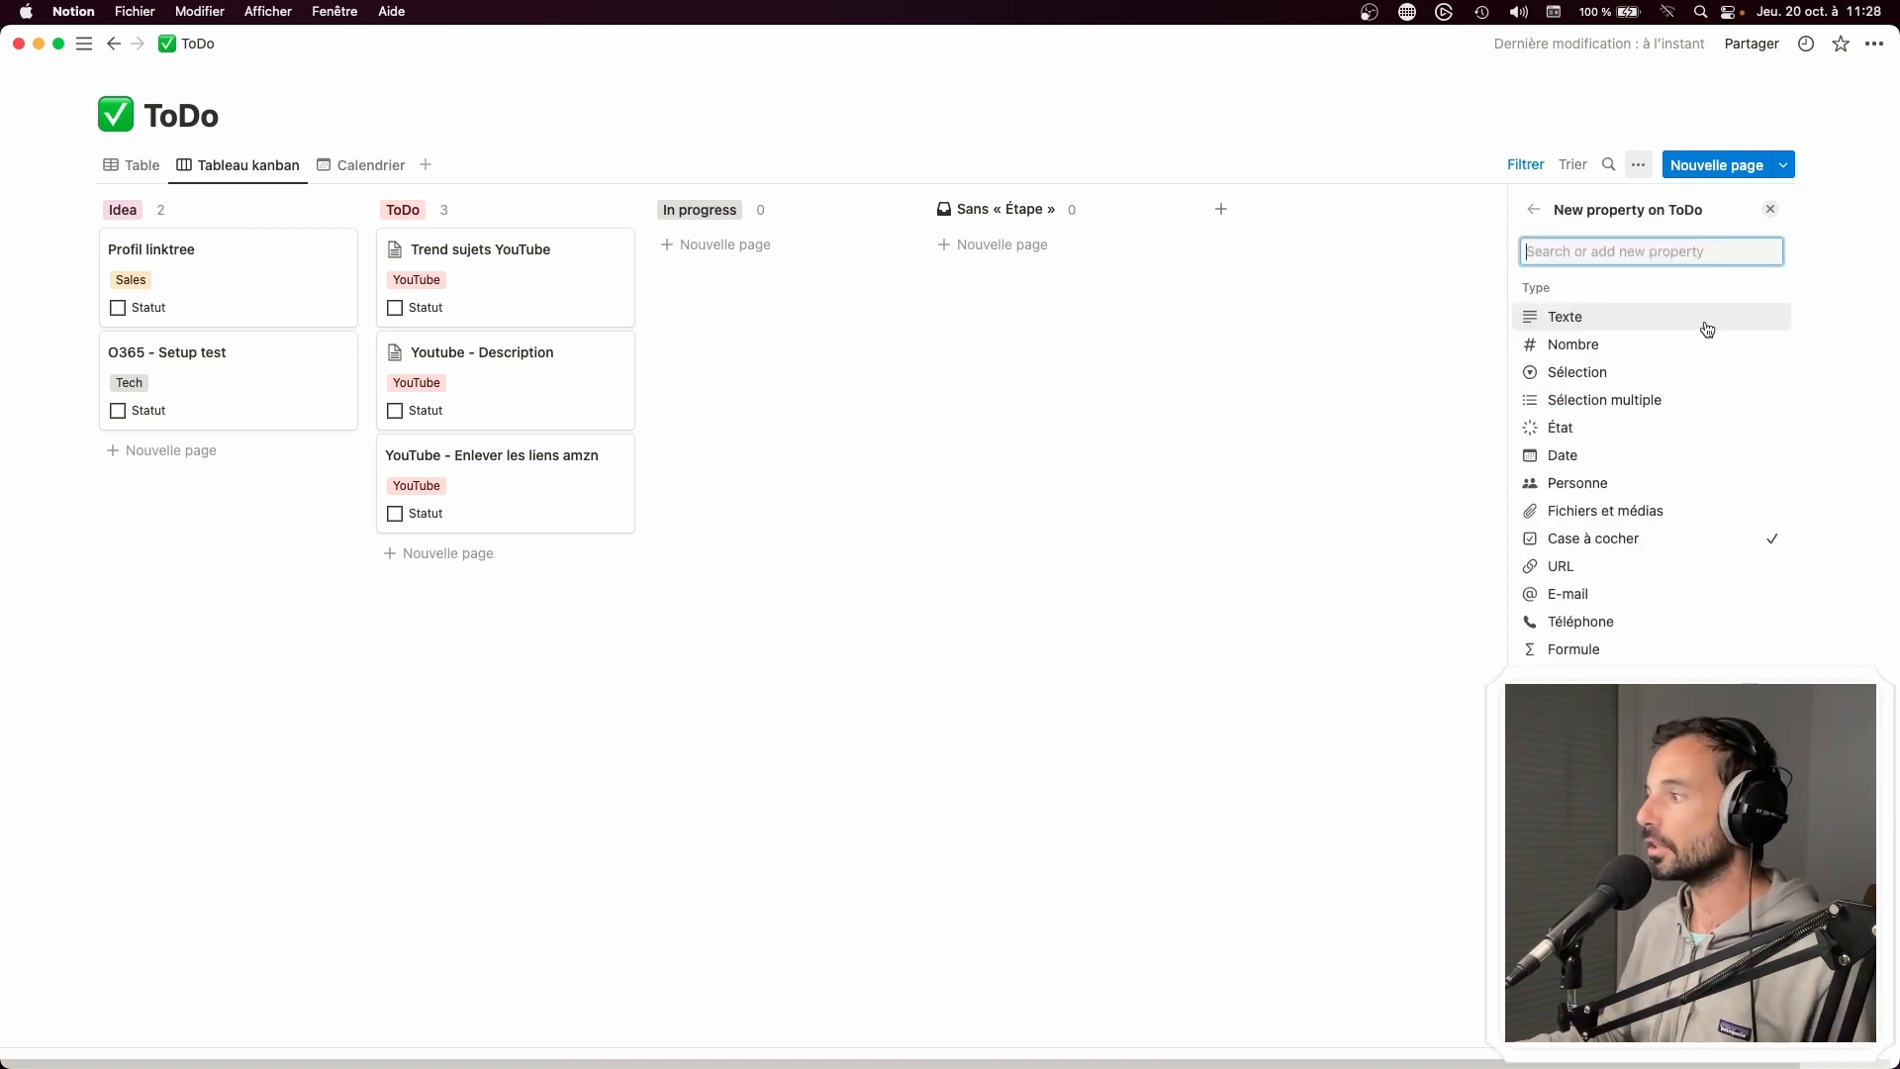
click(1664, 427)
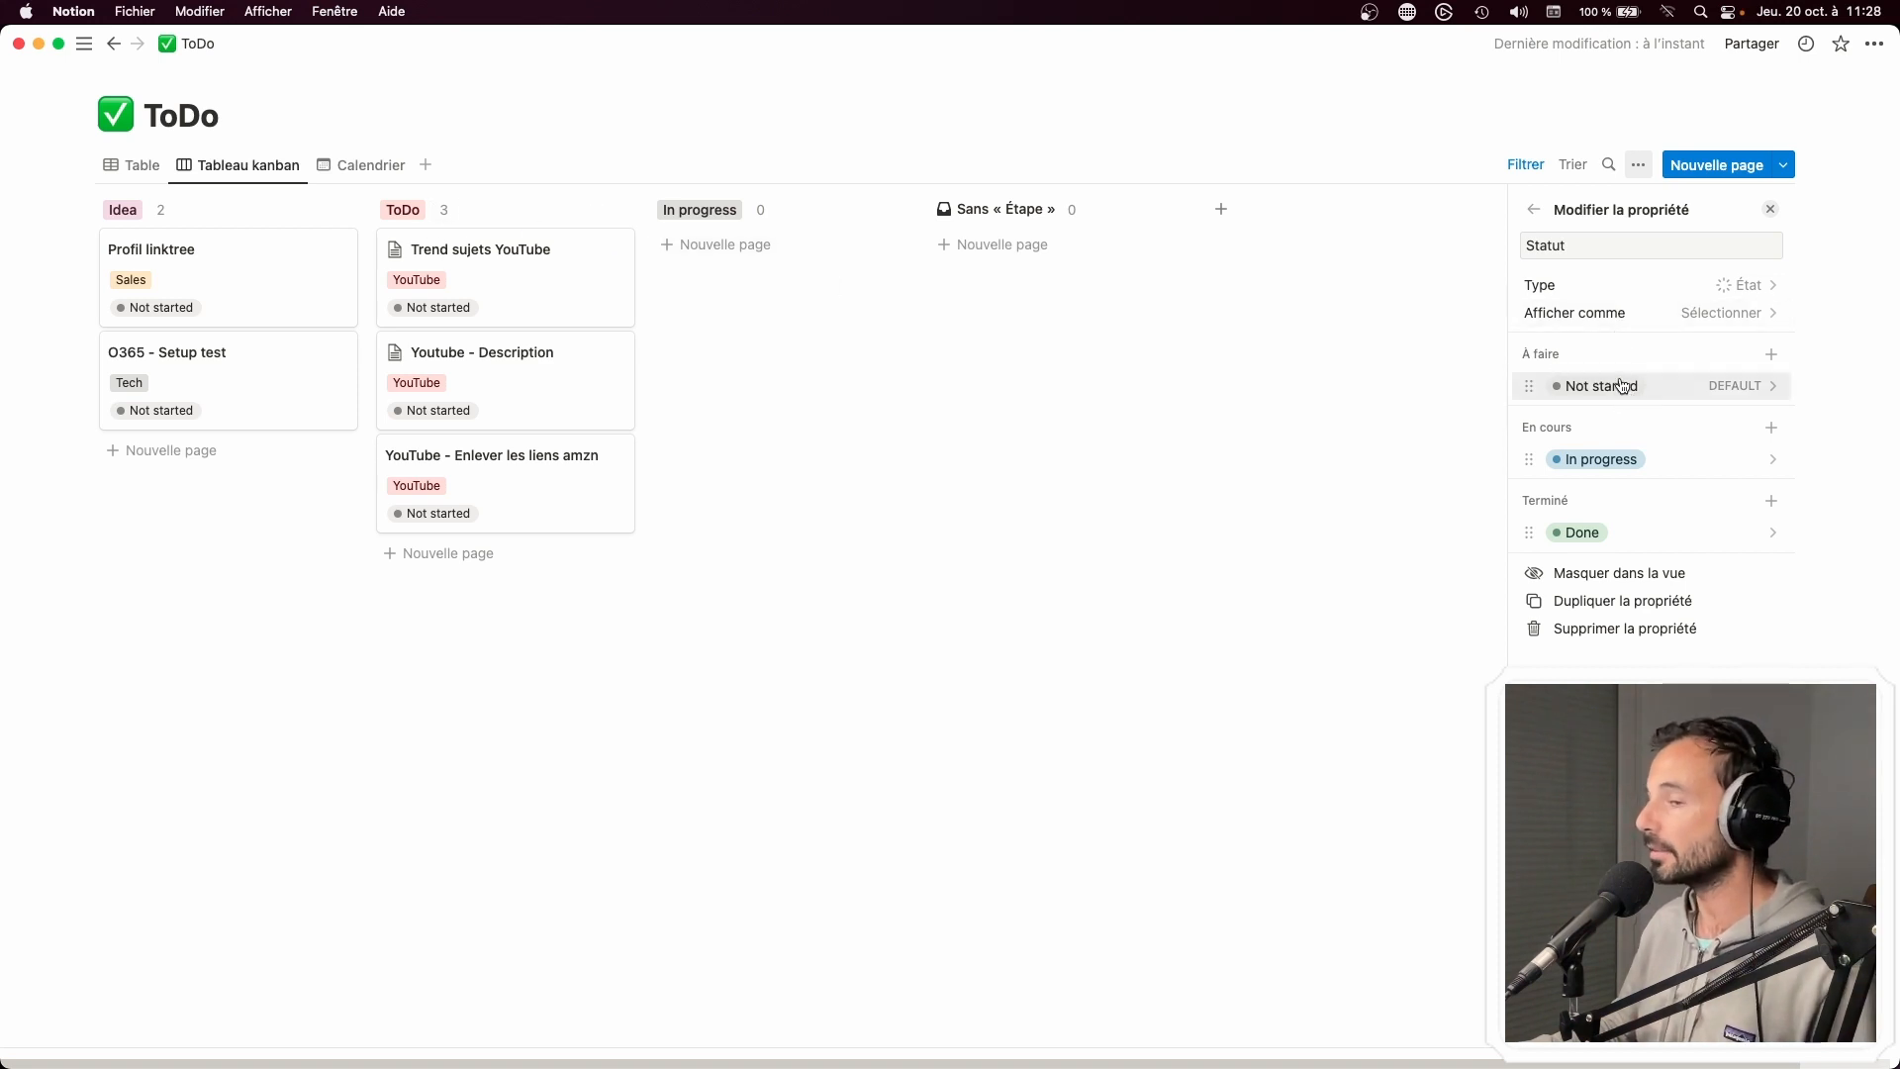
Add an Idea option to the À faire group of the Statut property and colour it pink
click(1770, 355)
text(Idea)
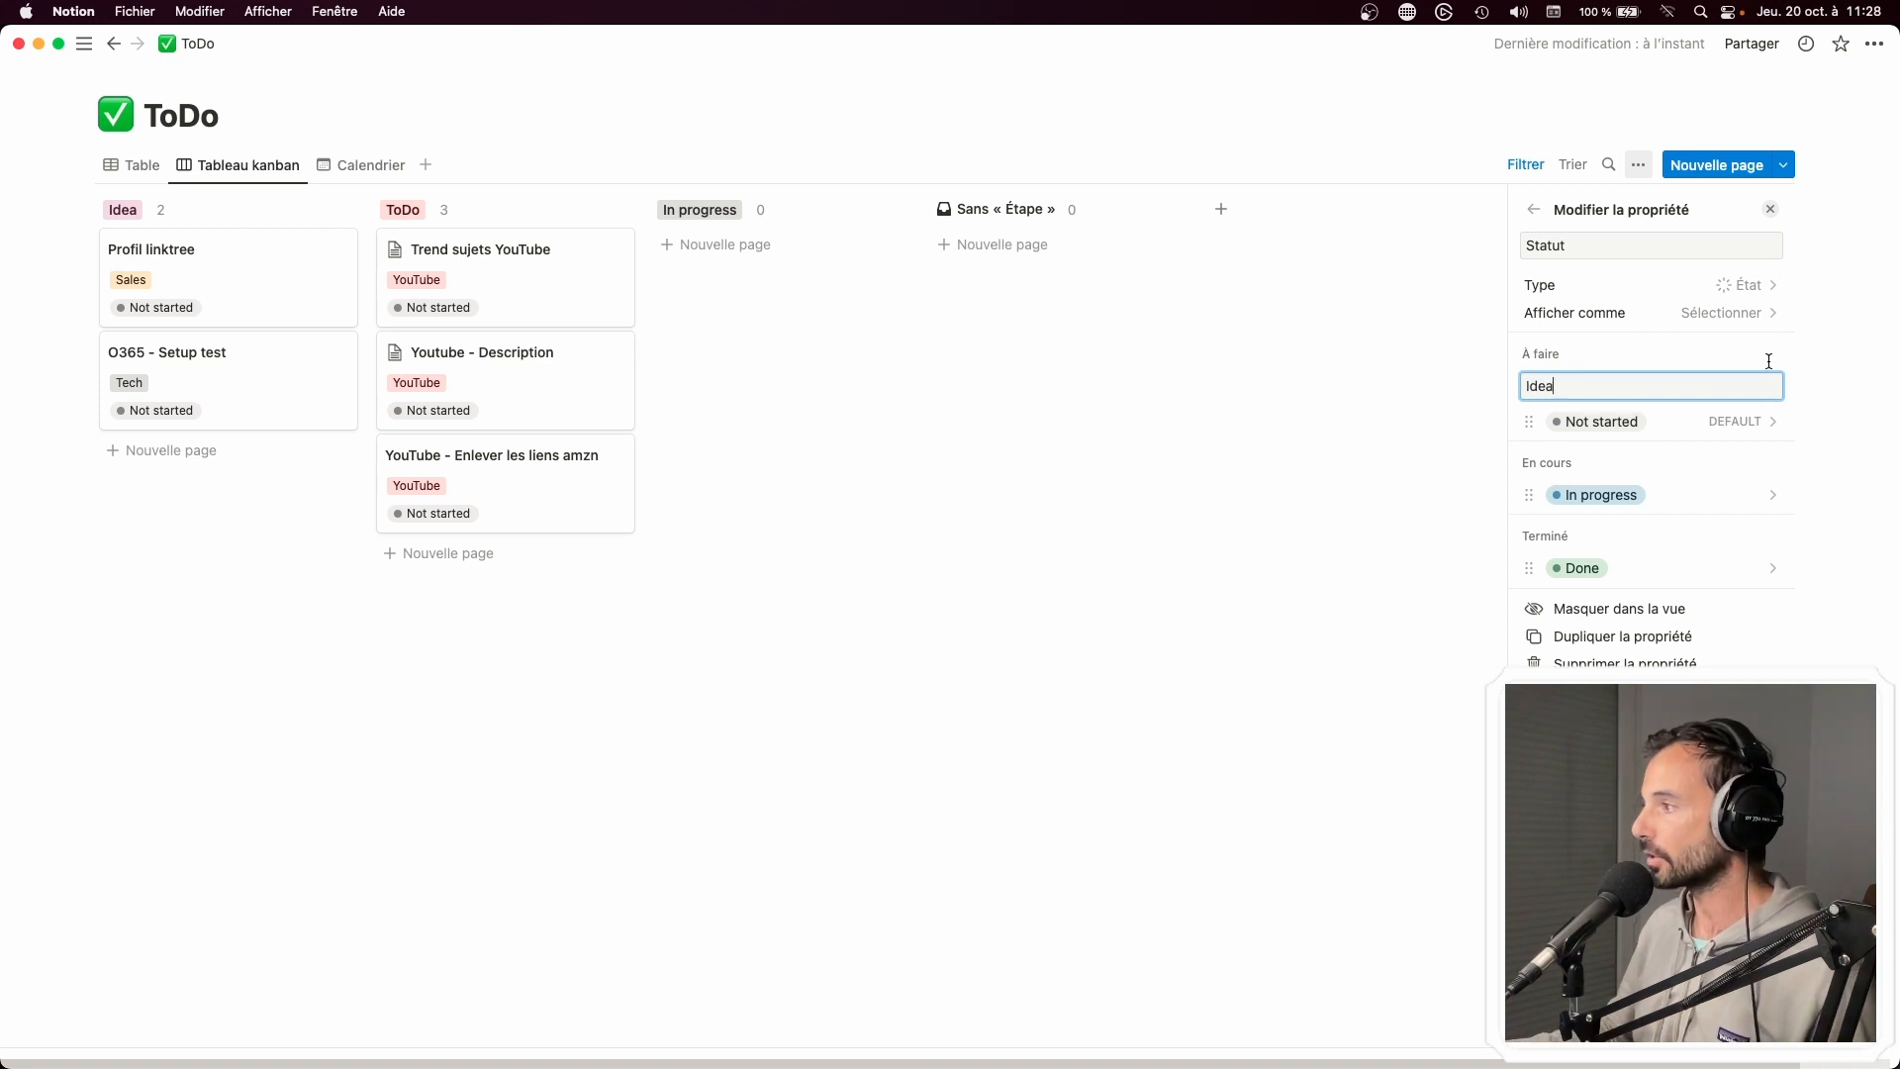
key(Return)
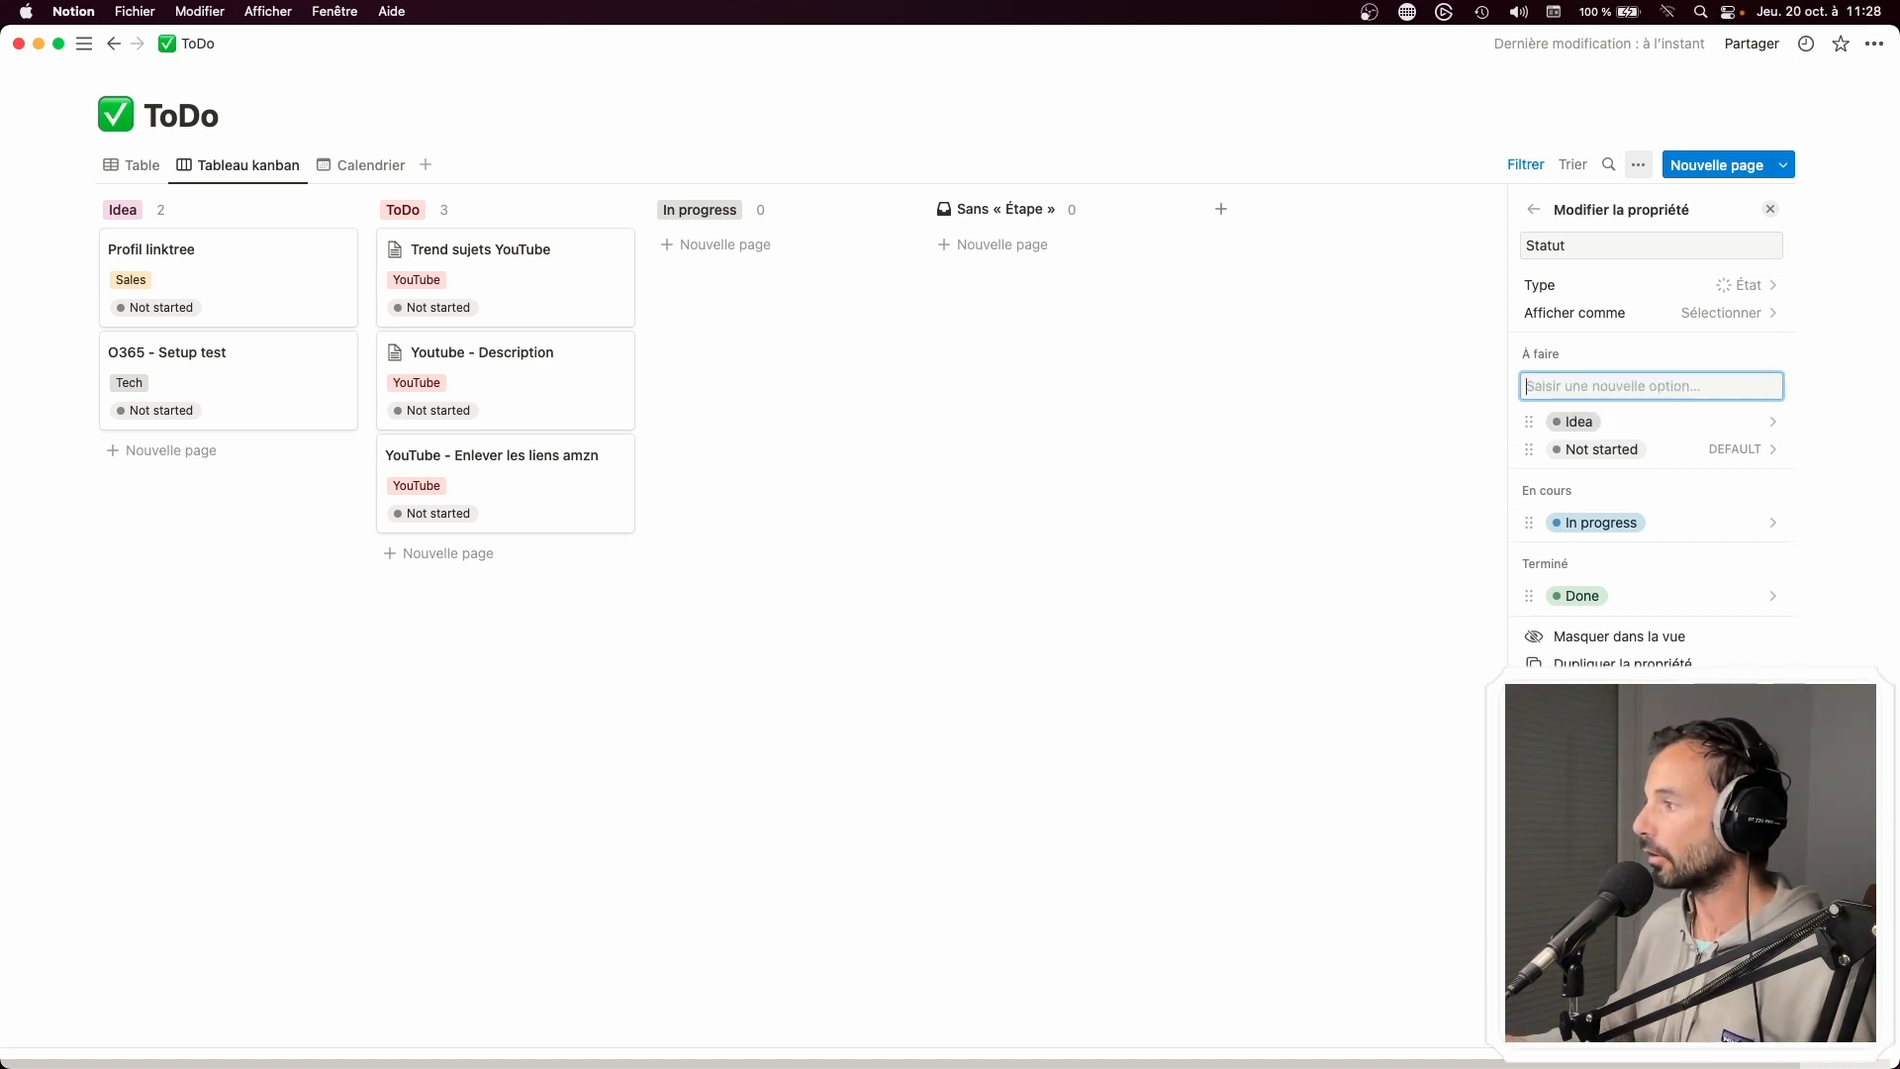
click(1735, 425)
click(1645, 852)
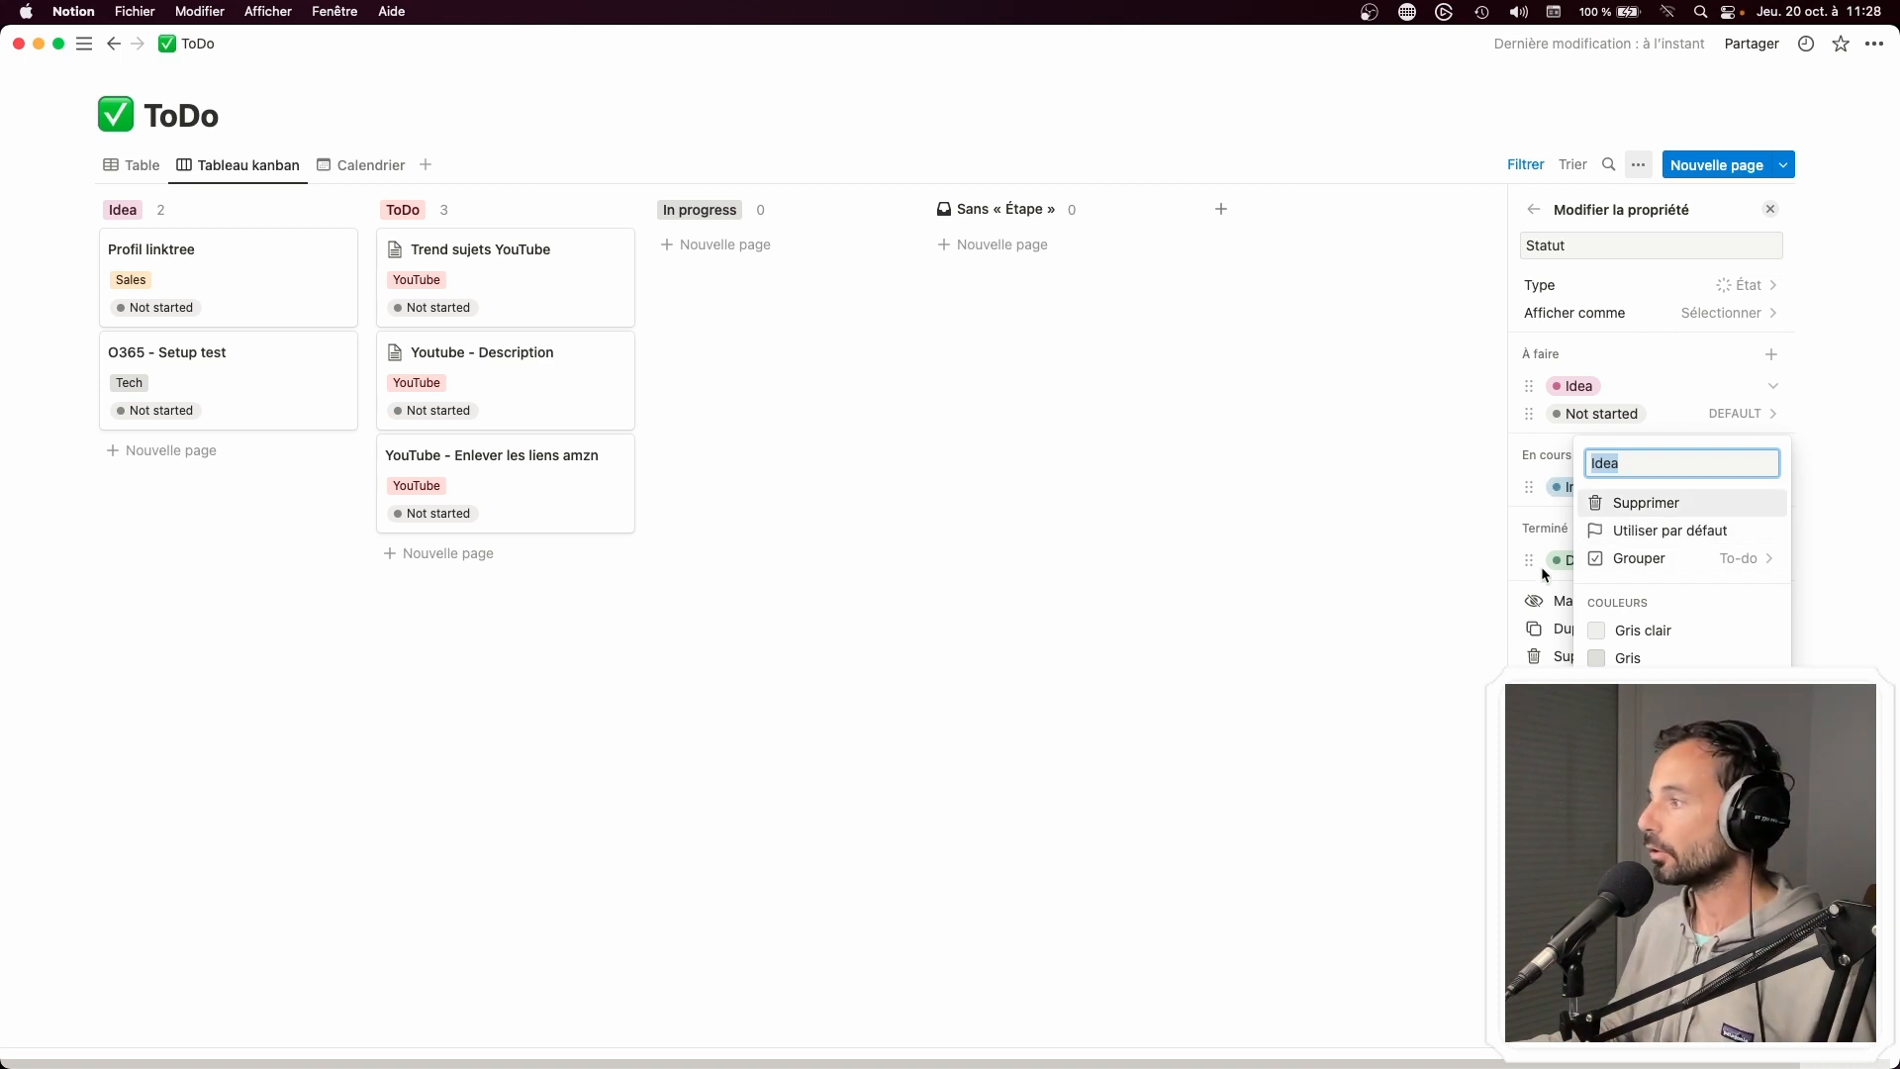
click(1556, 708)
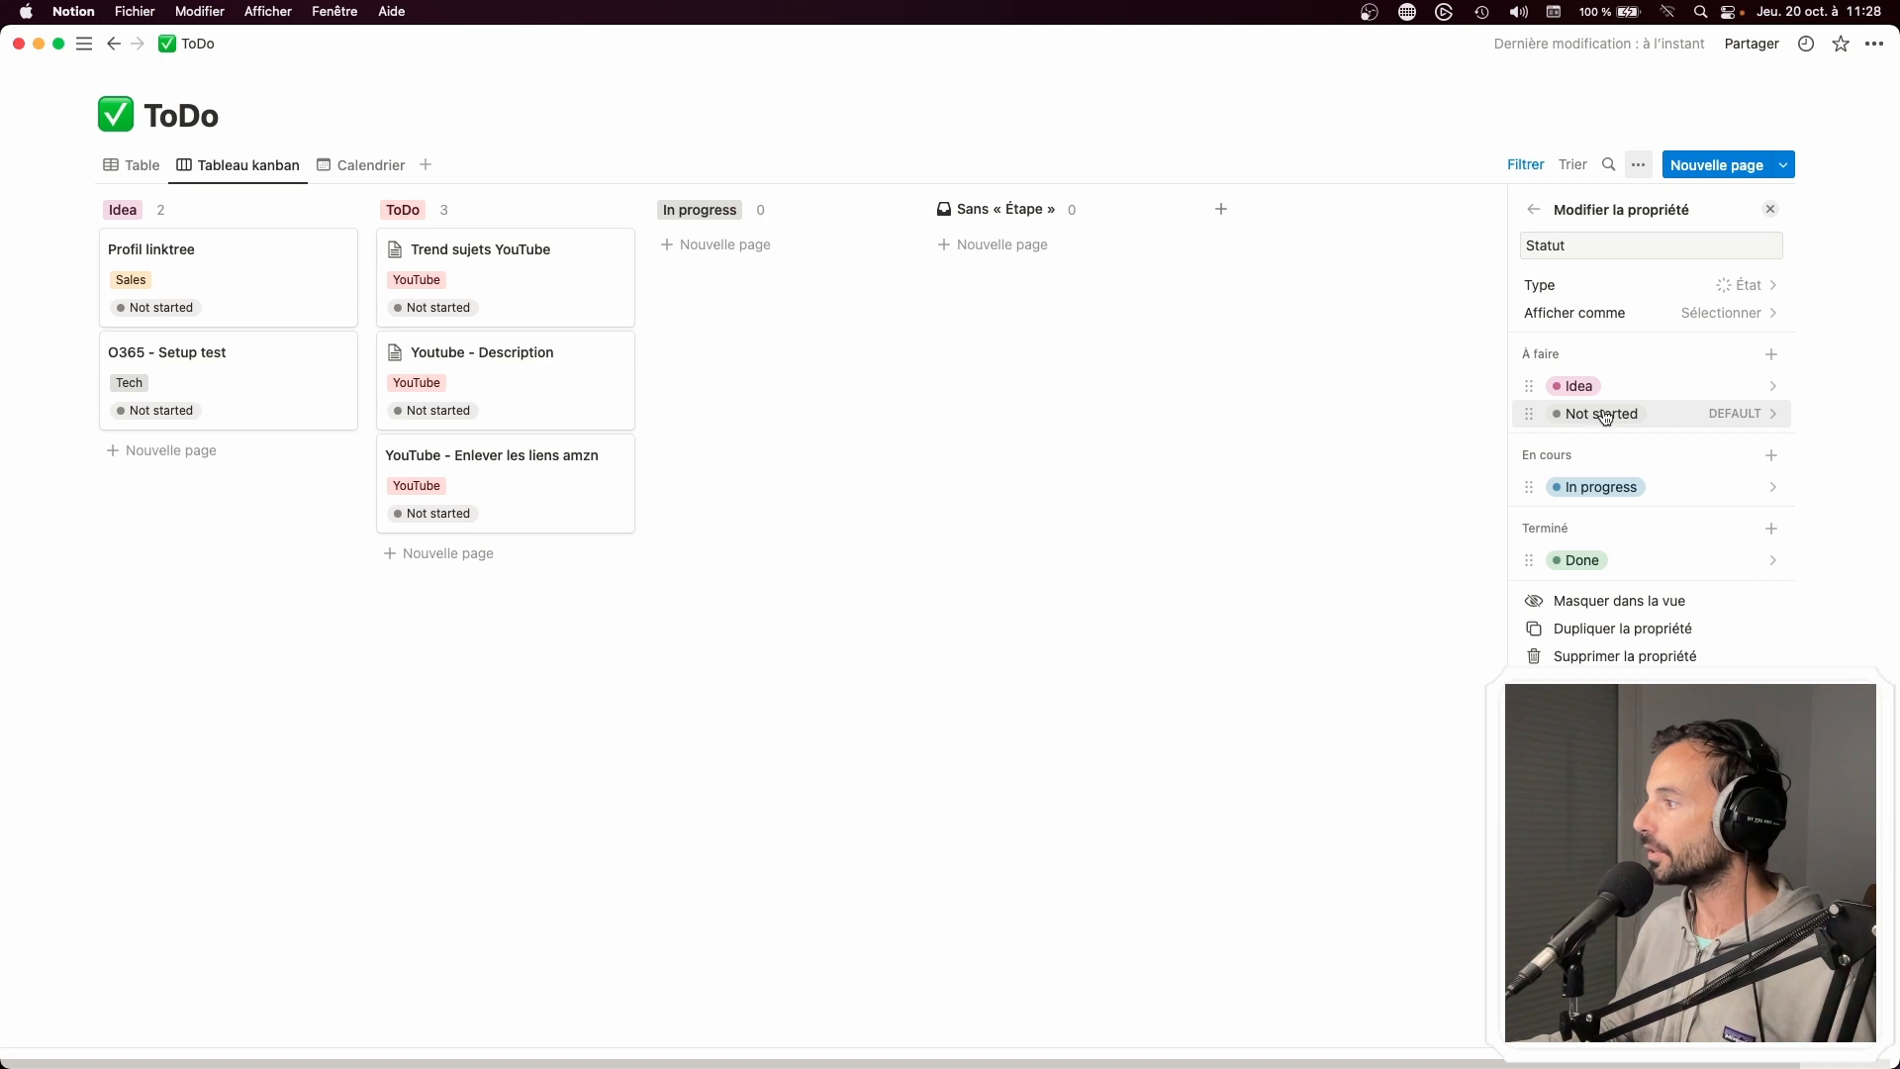
Make Idea the default status and delete the Not started option
click(1750, 386)
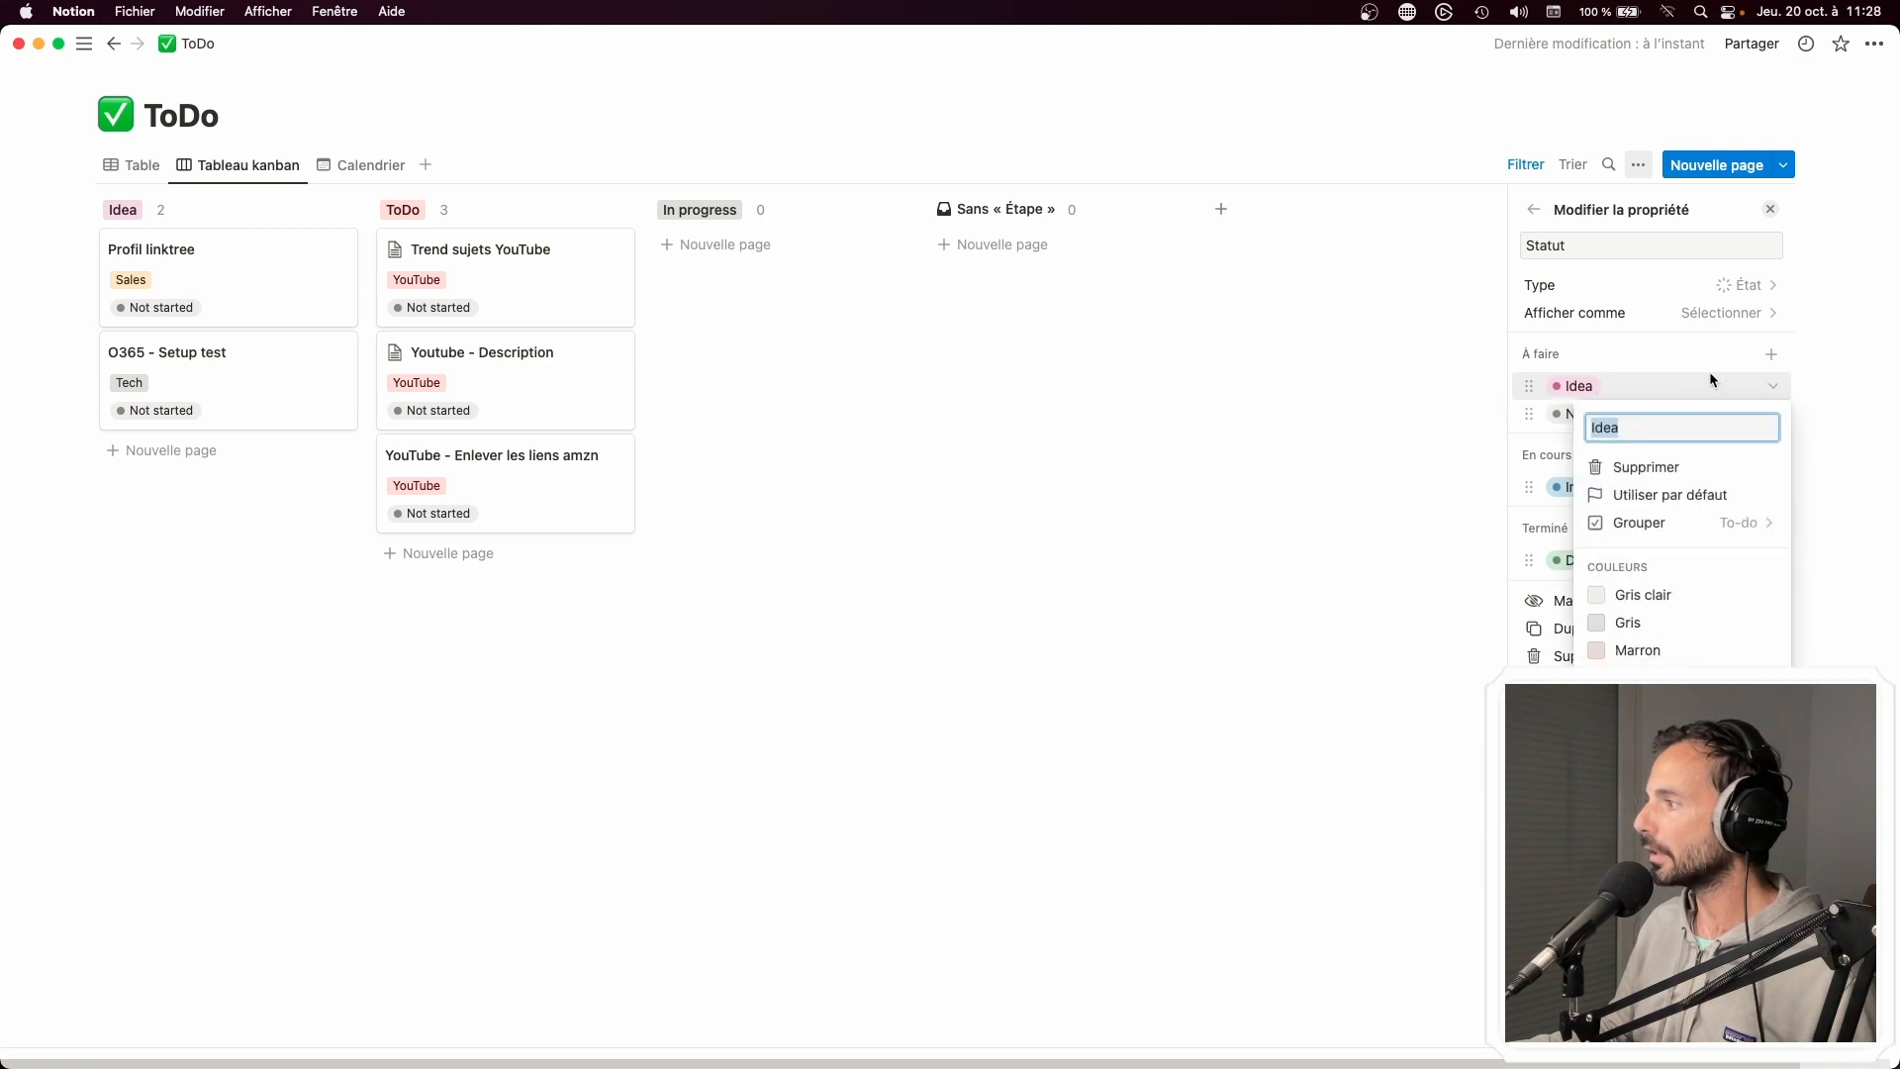
click(1707, 494)
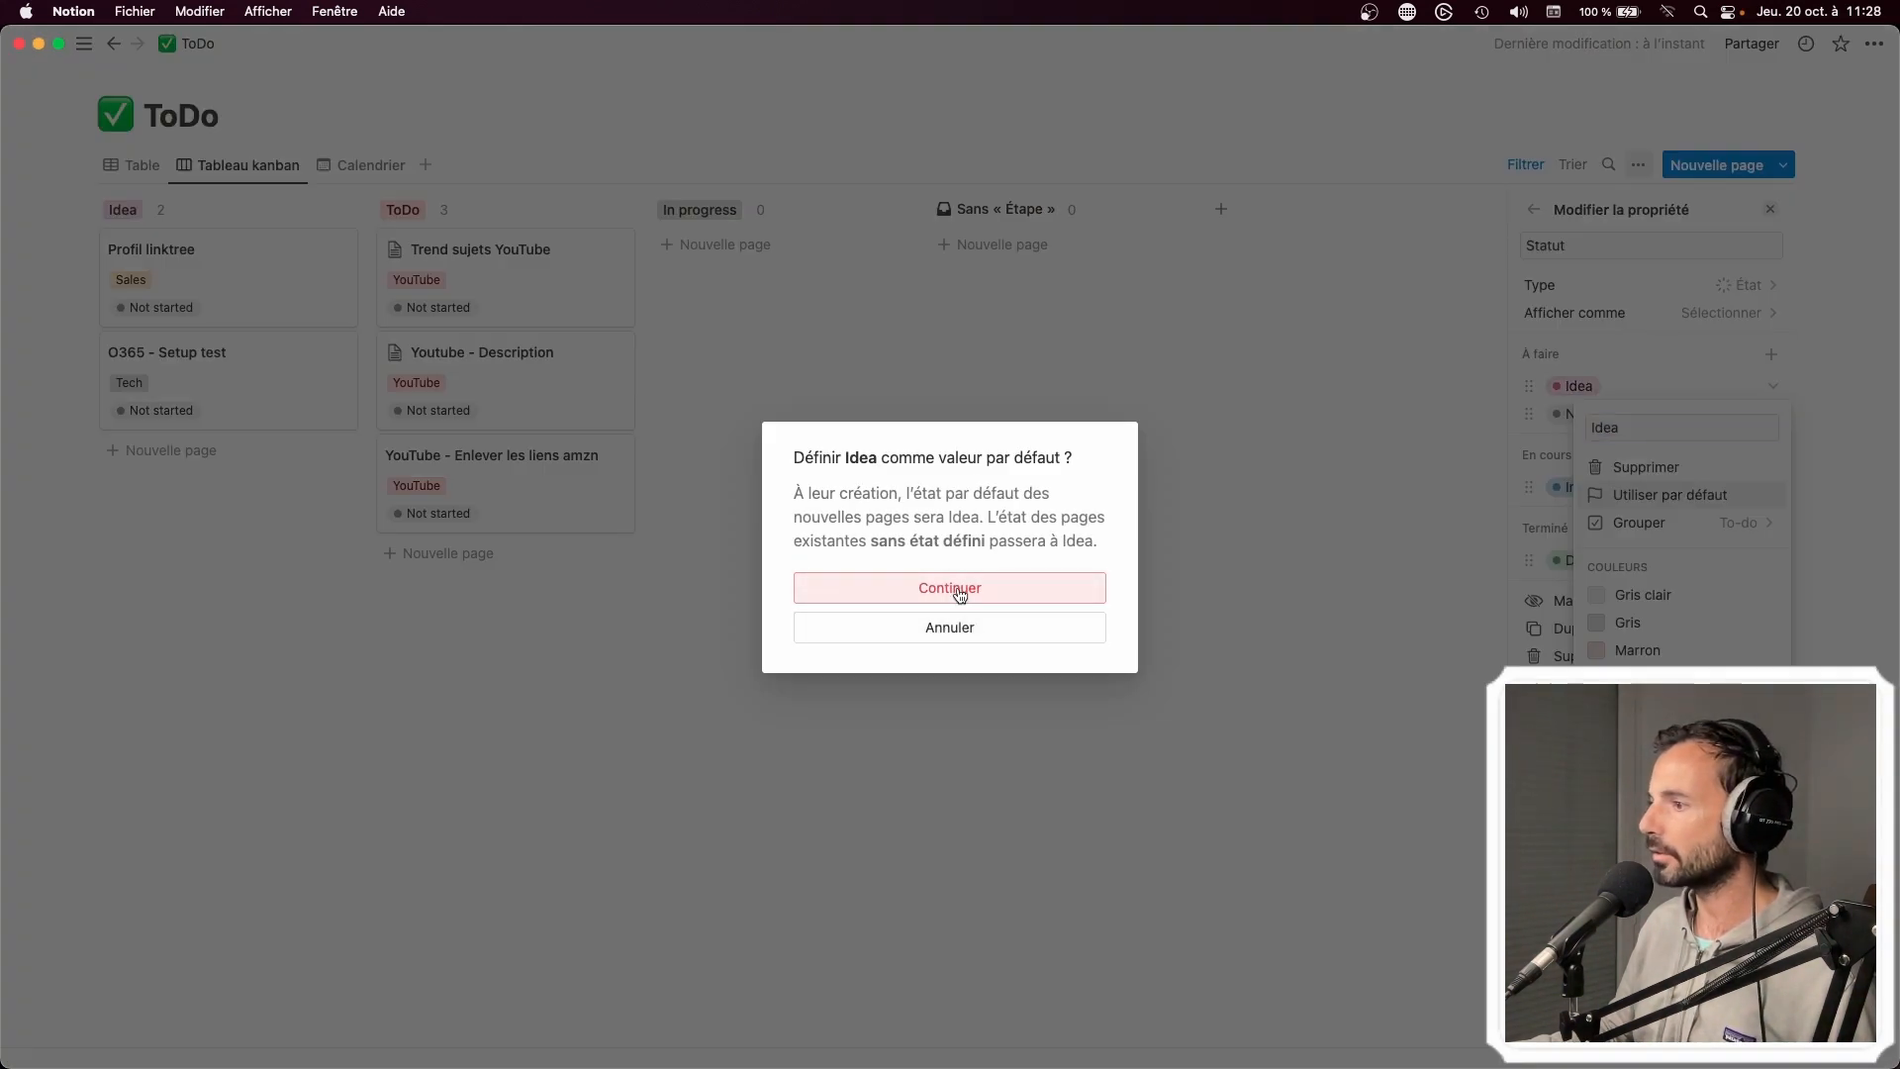
click(959, 589)
click(1712, 416)
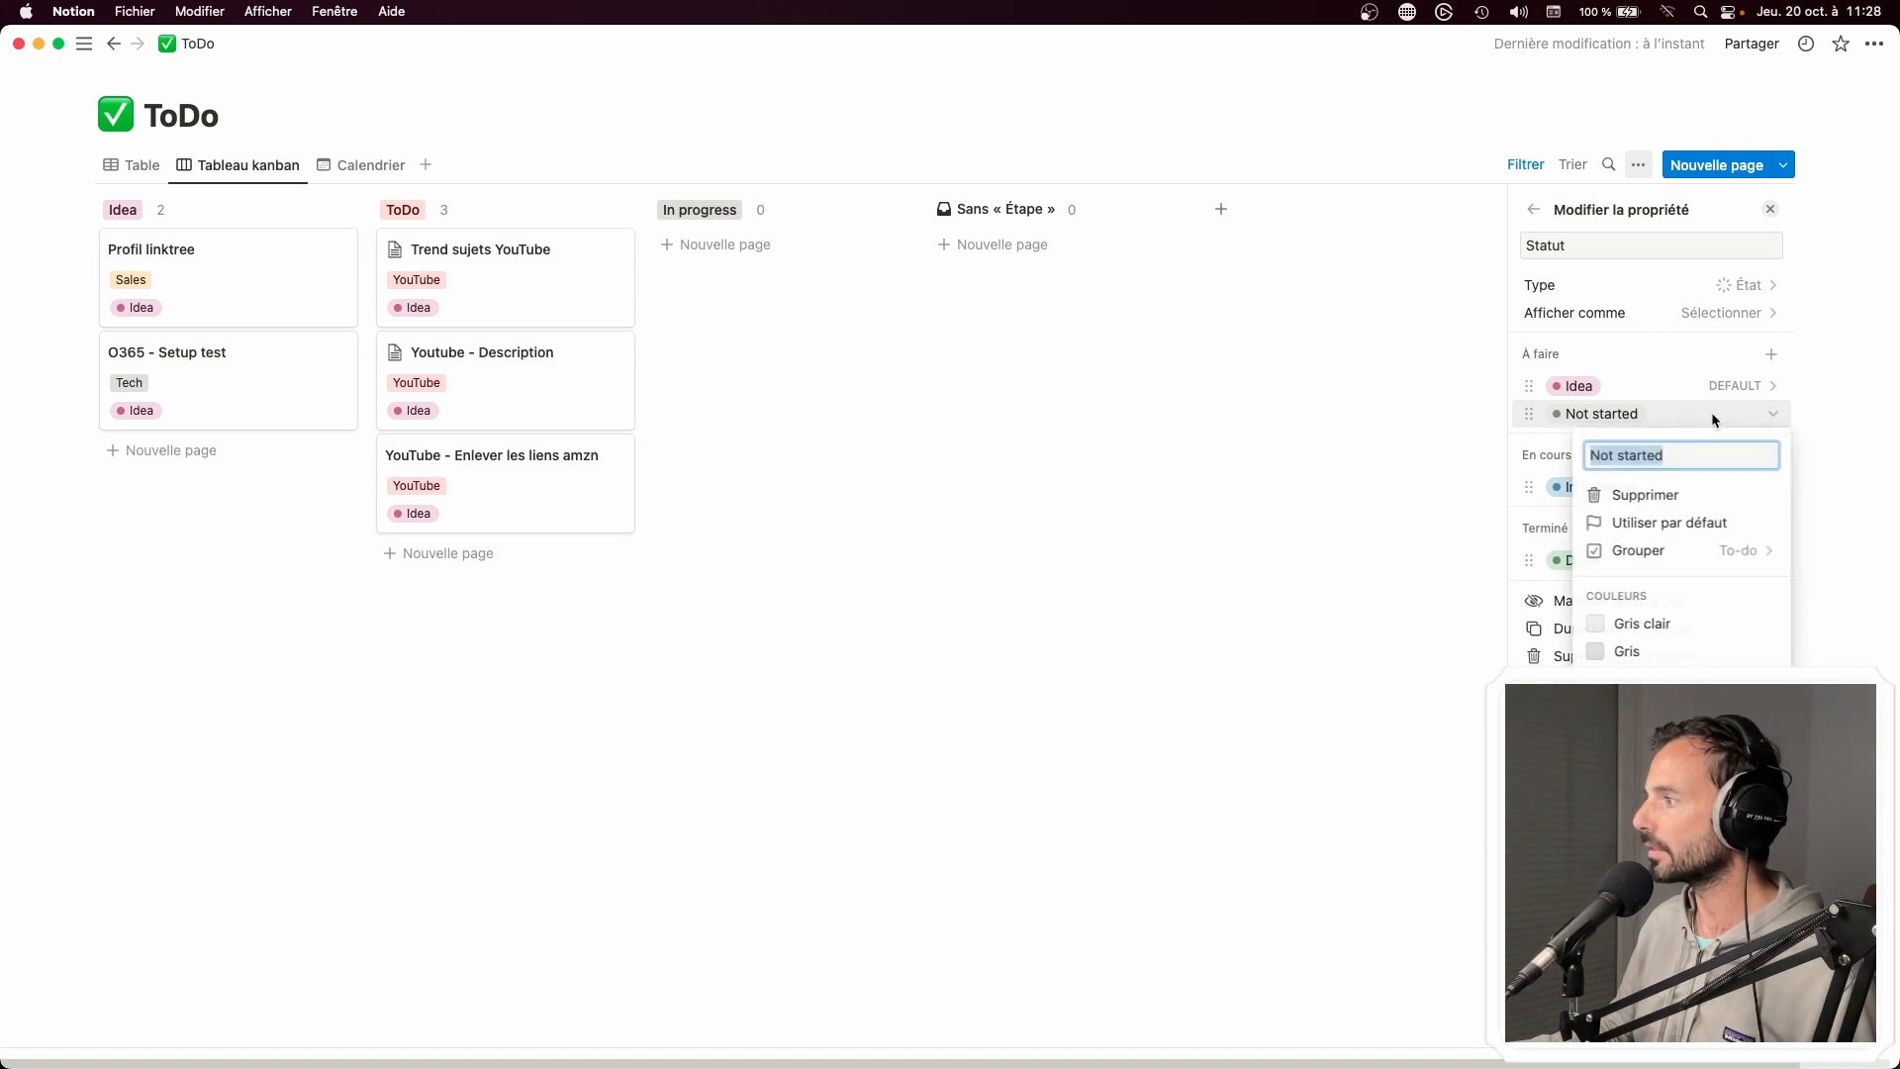
click(1628, 495)
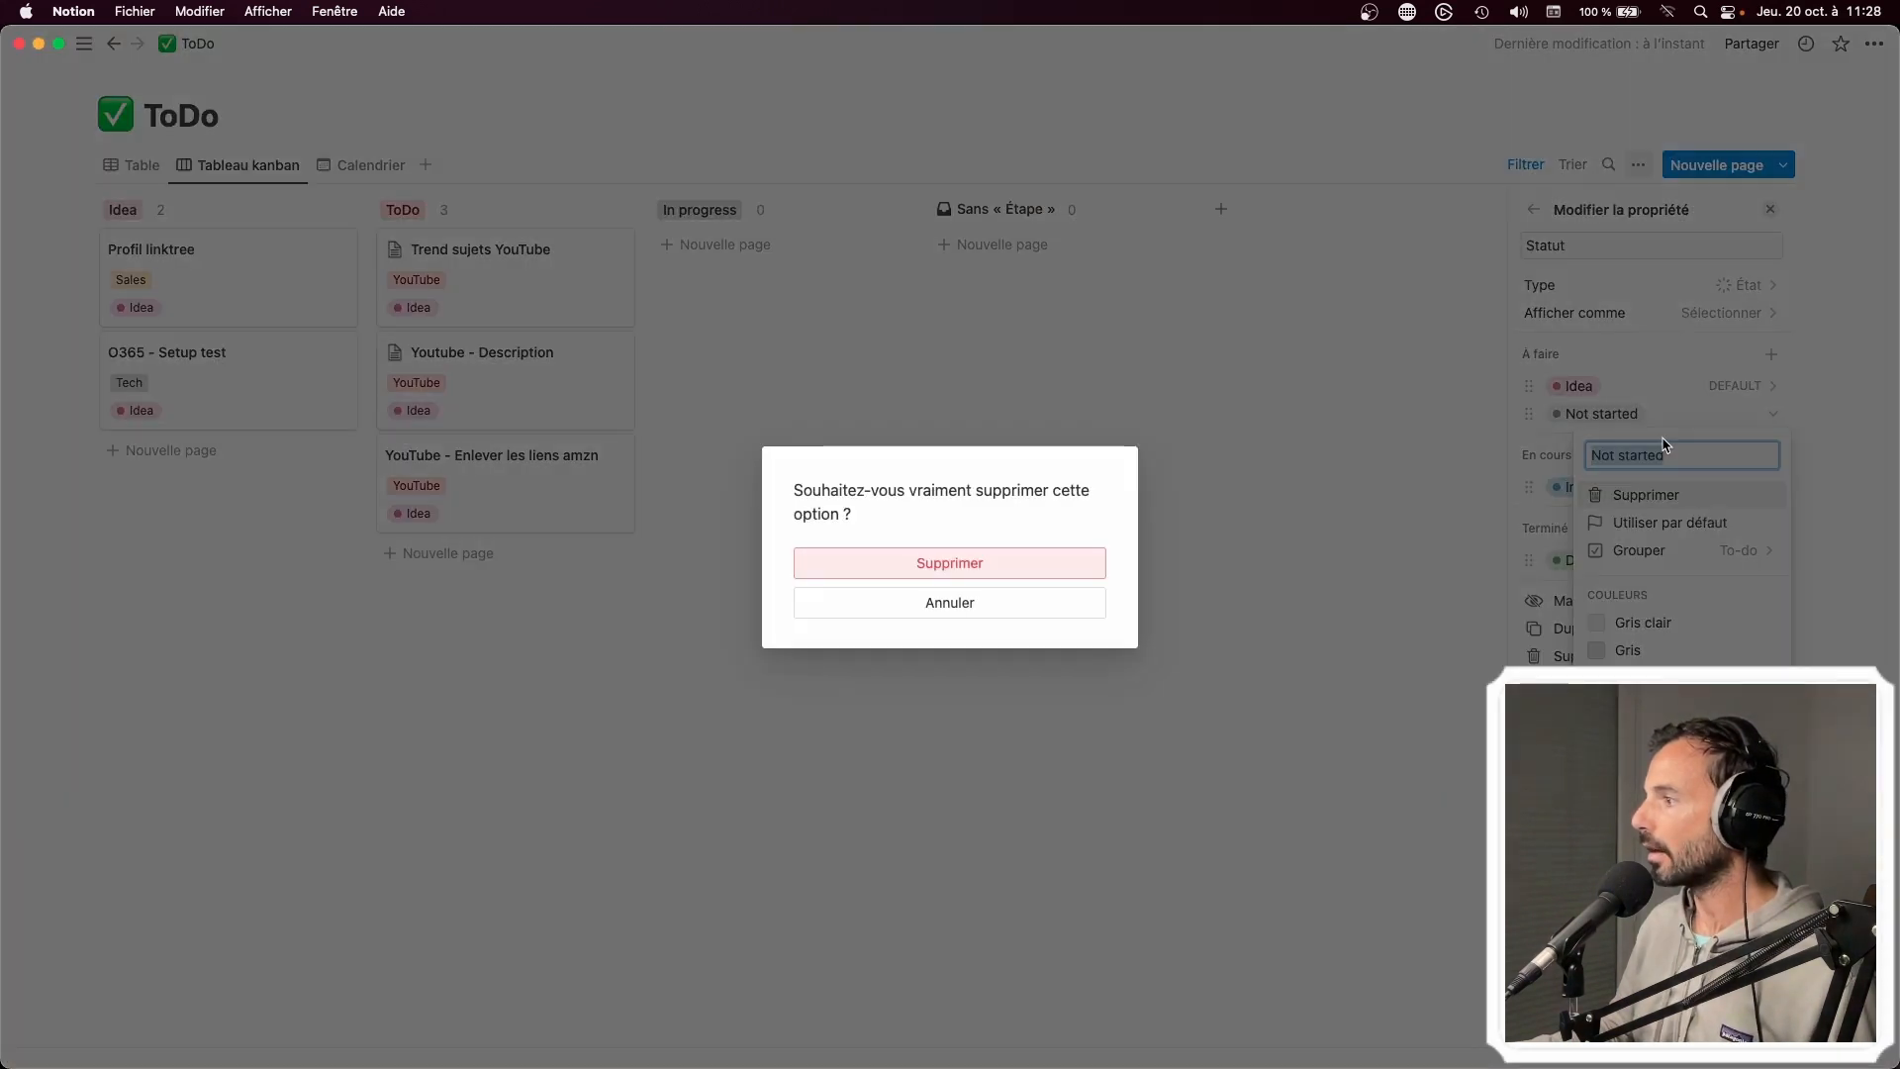
click(1058, 571)
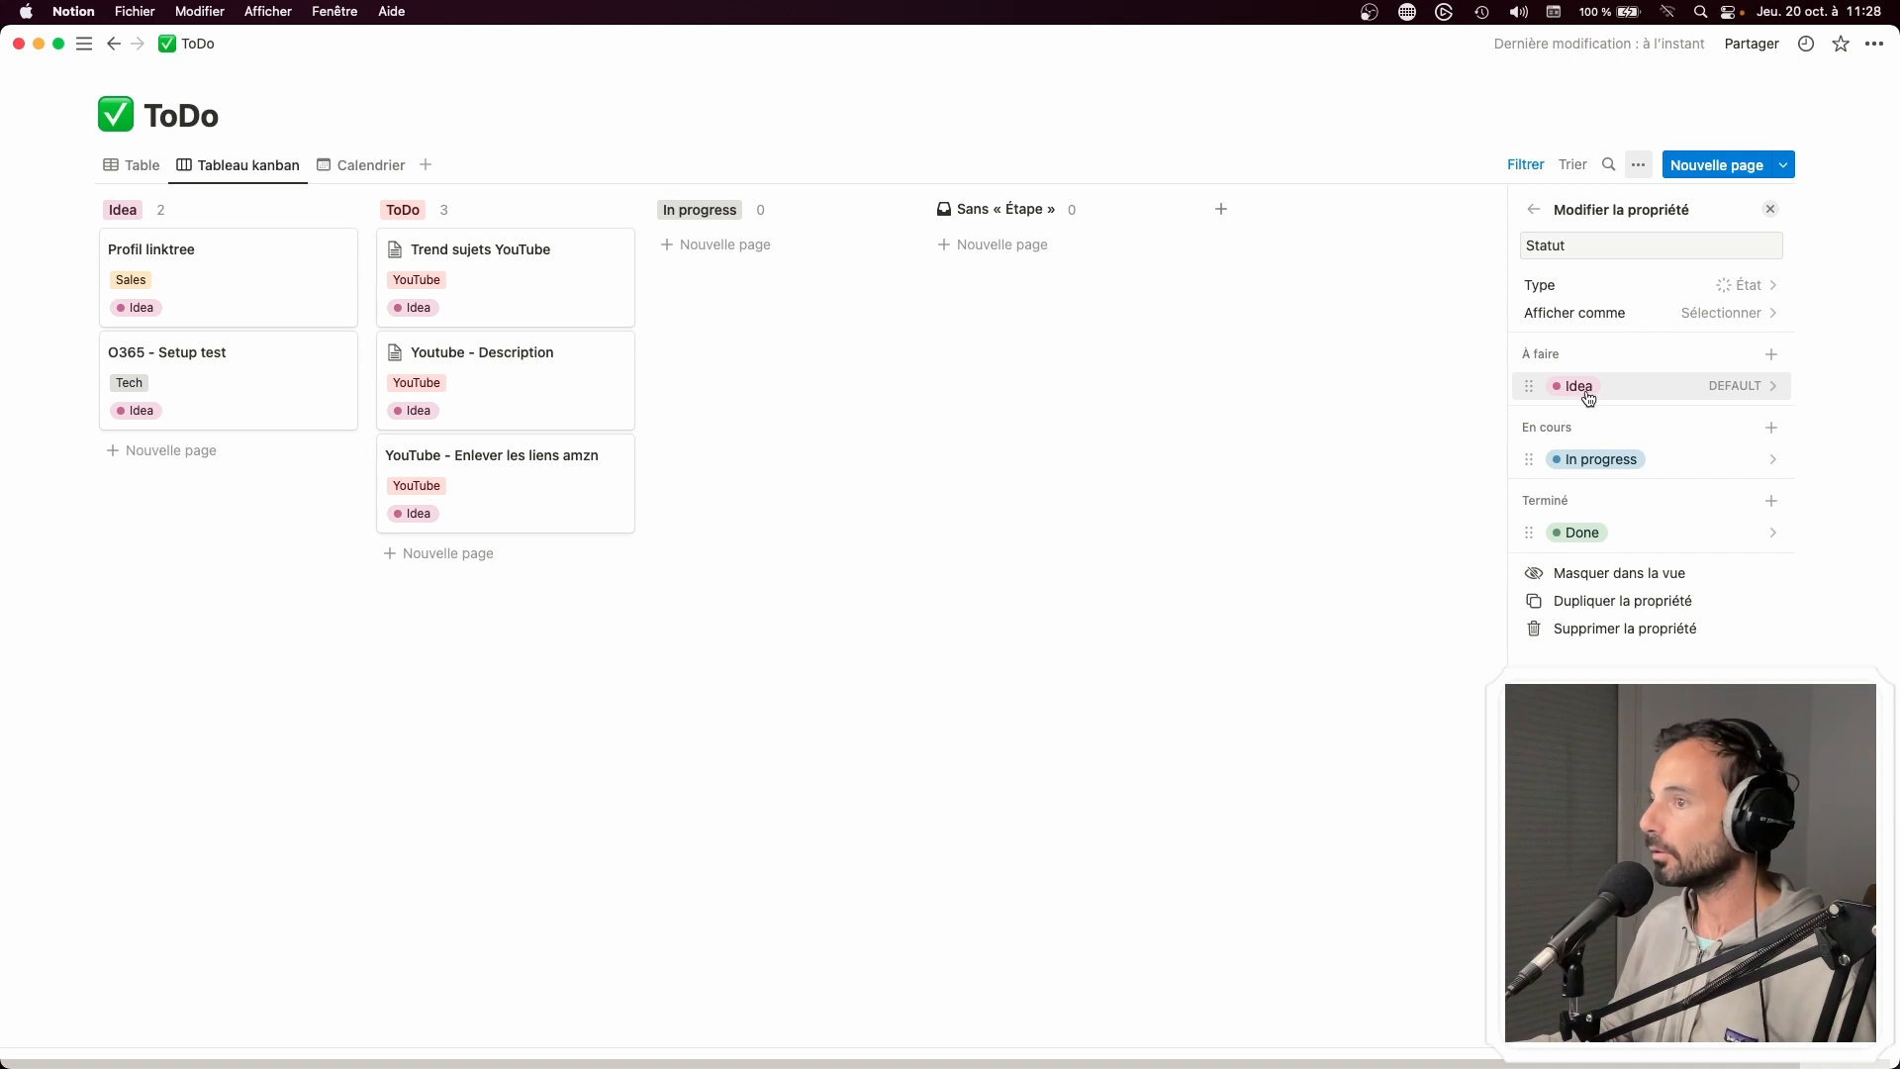
Add an orange ToDo option to the À faire group and place it below Idea
click(1771, 356)
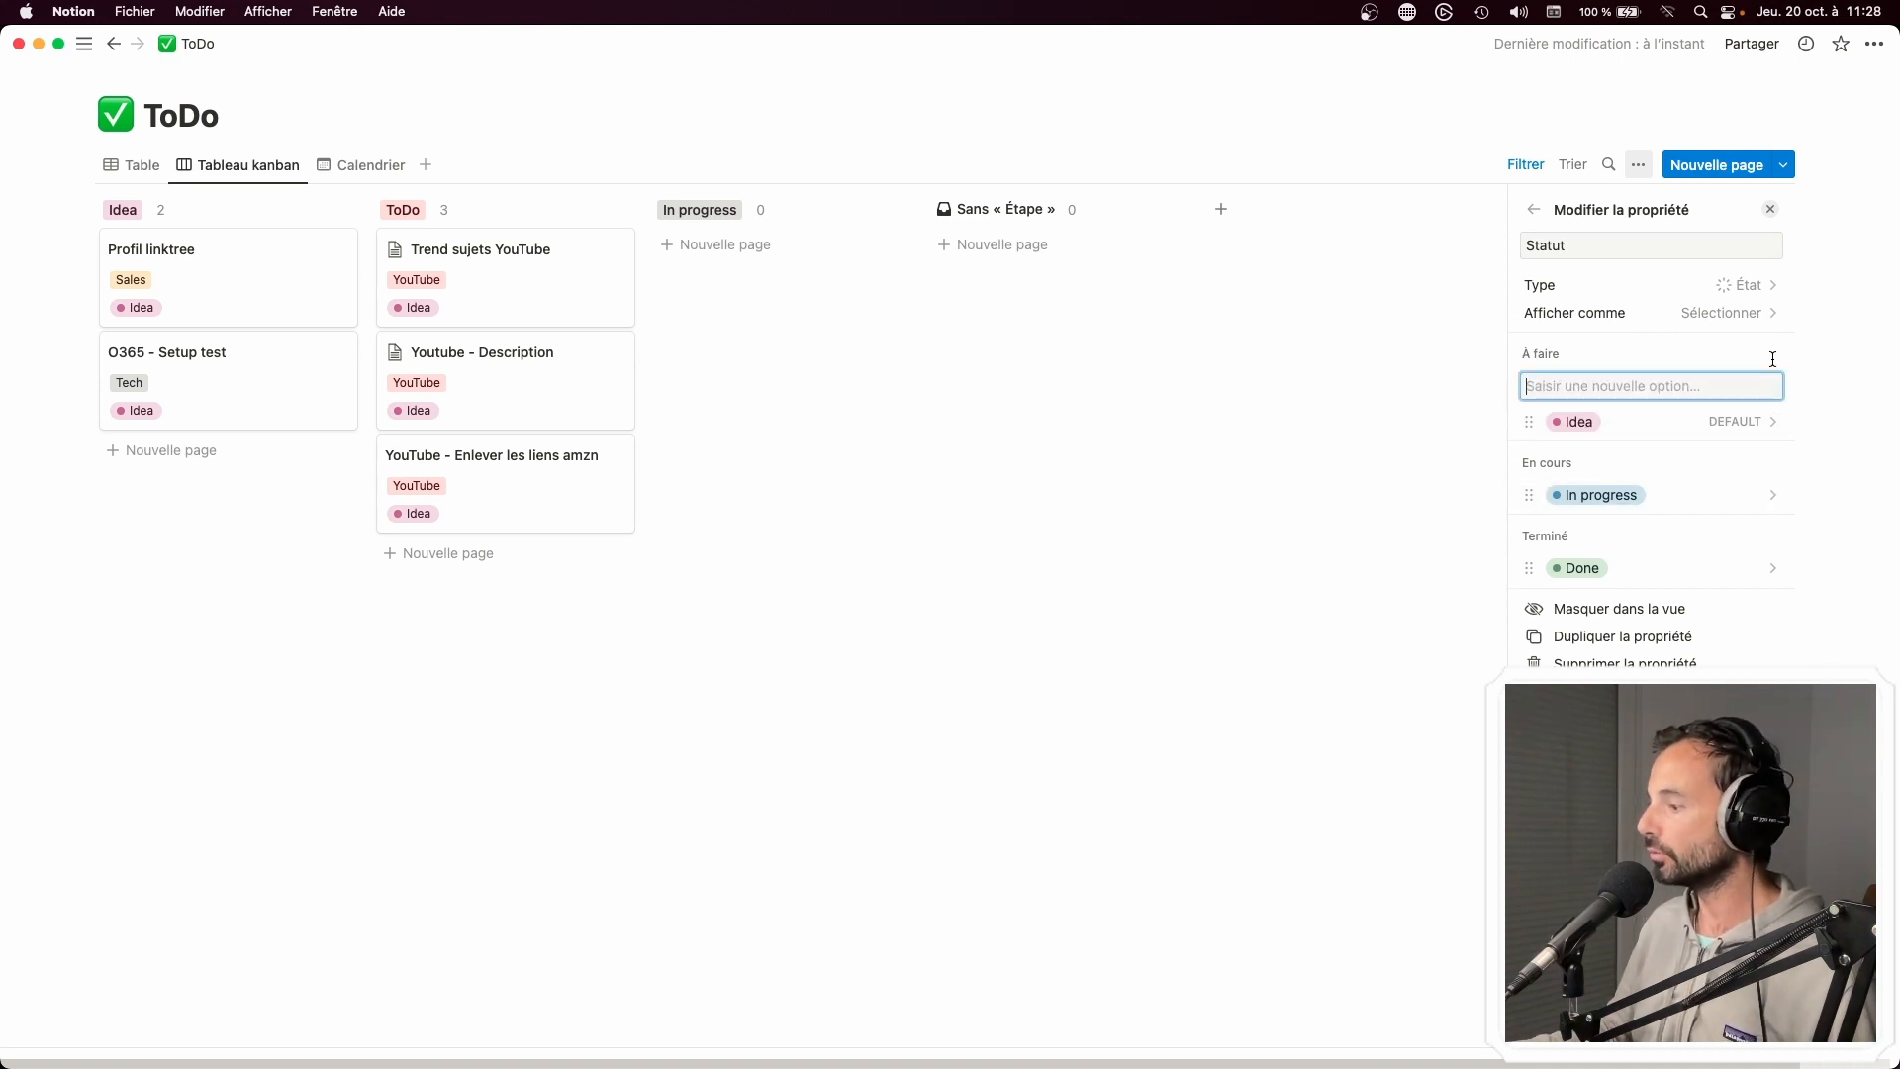
text(ToDO)
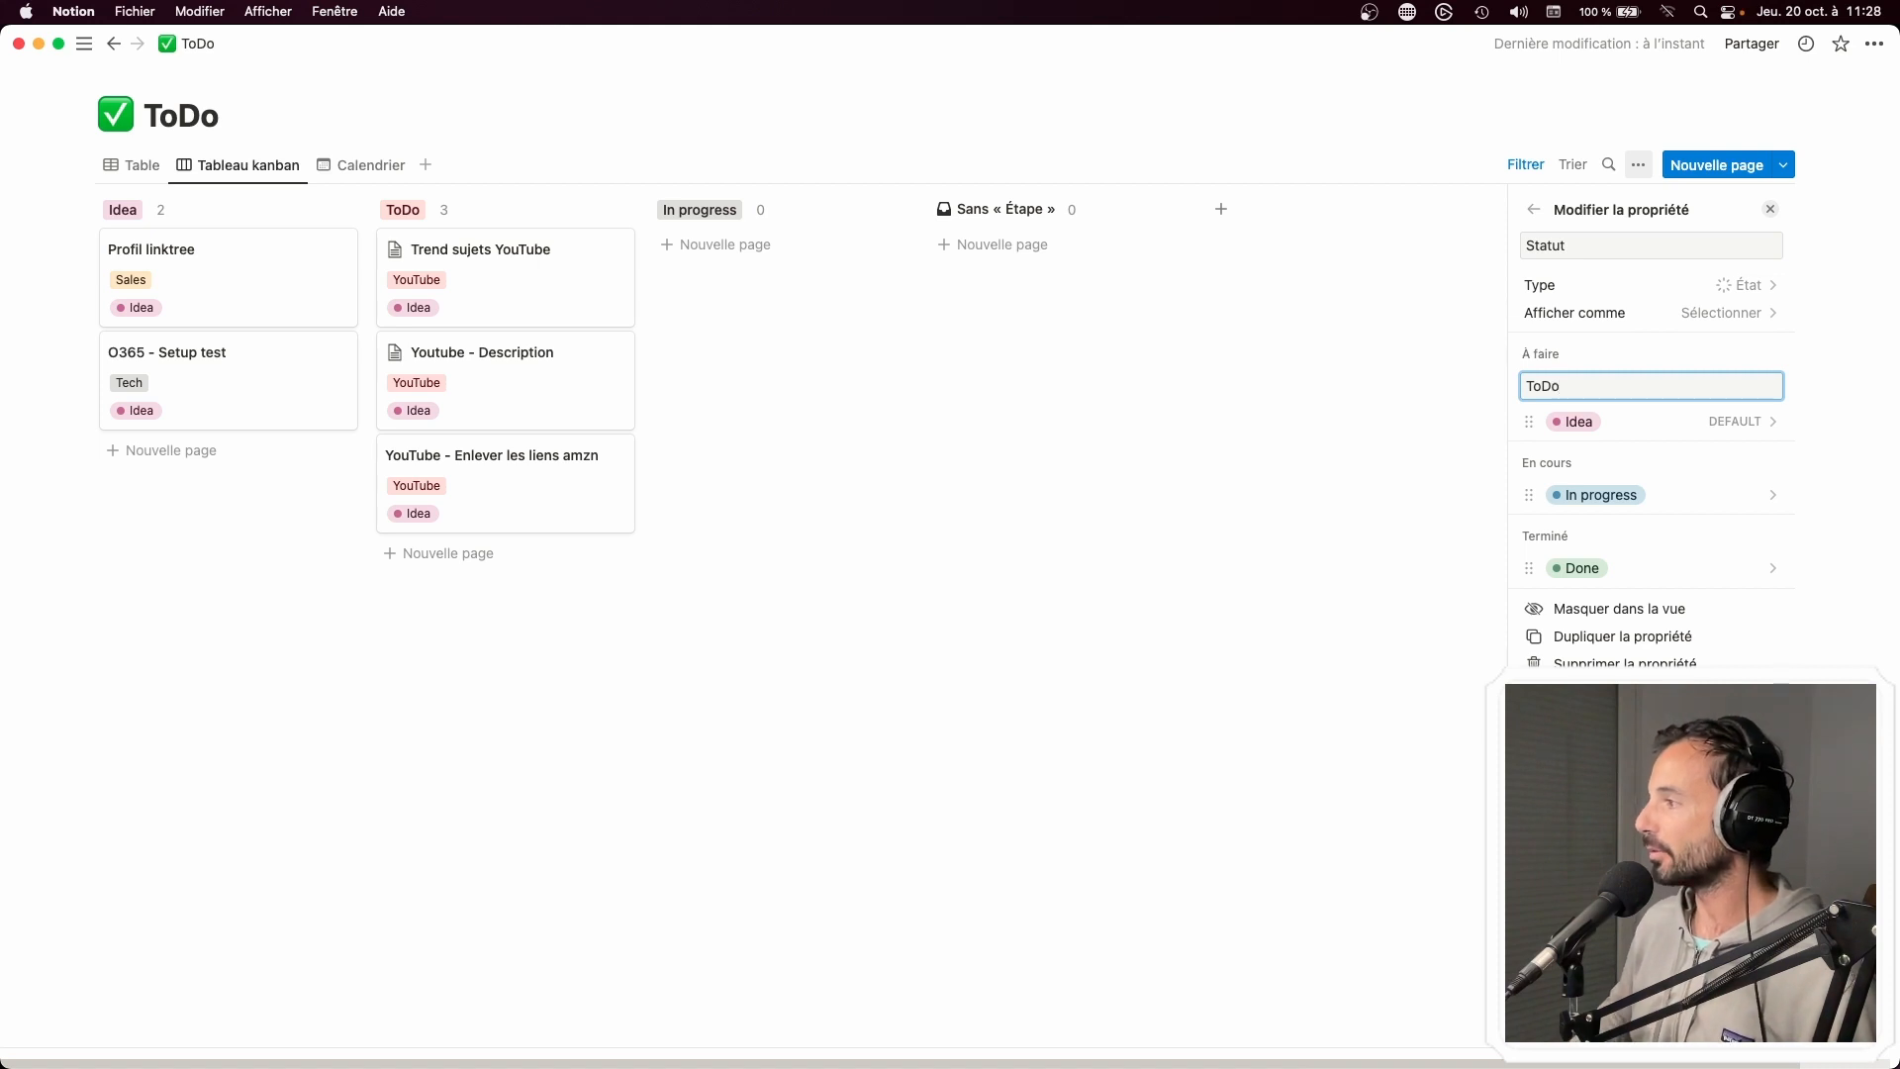
key(Return)
click(1682, 423)
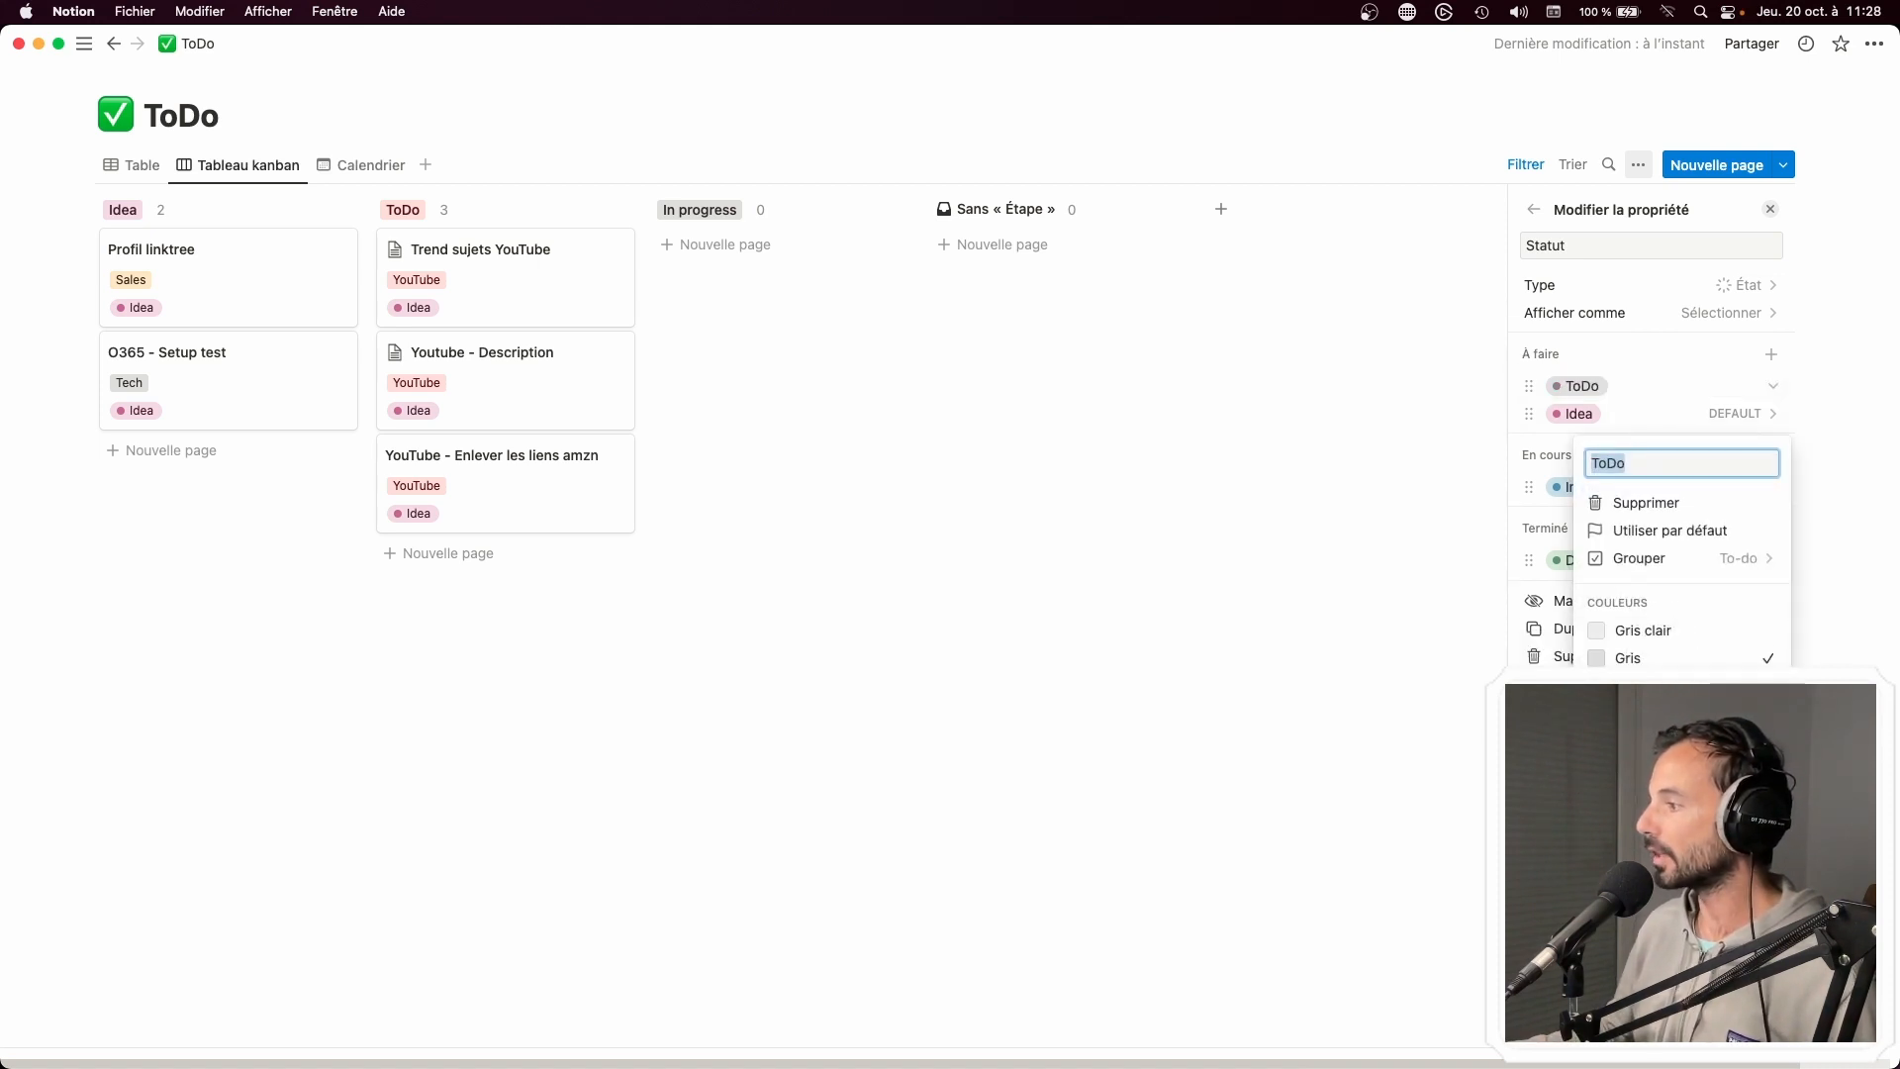
click(1635, 714)
click(1531, 387)
drag(1529, 386, 1536, 426)
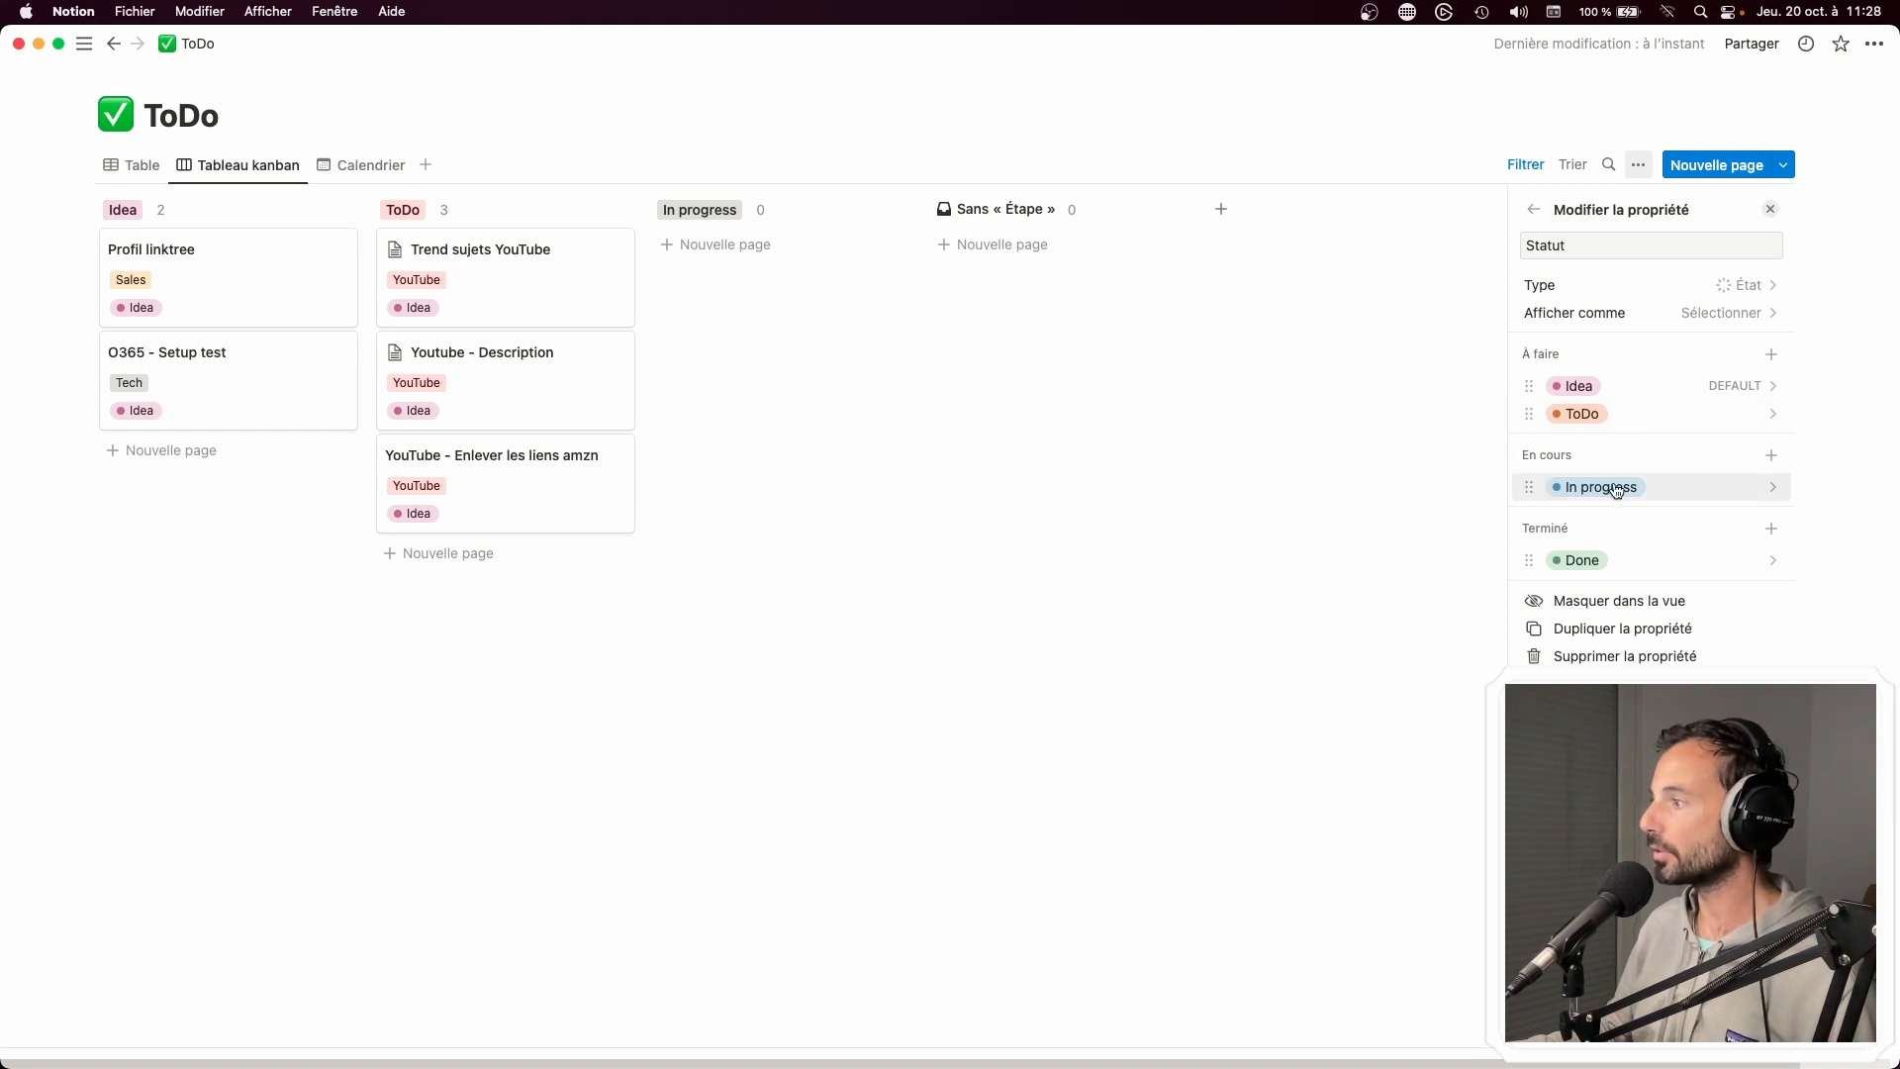
Set the In progress option's colour to grey and close the Statut property settings
click(1671, 491)
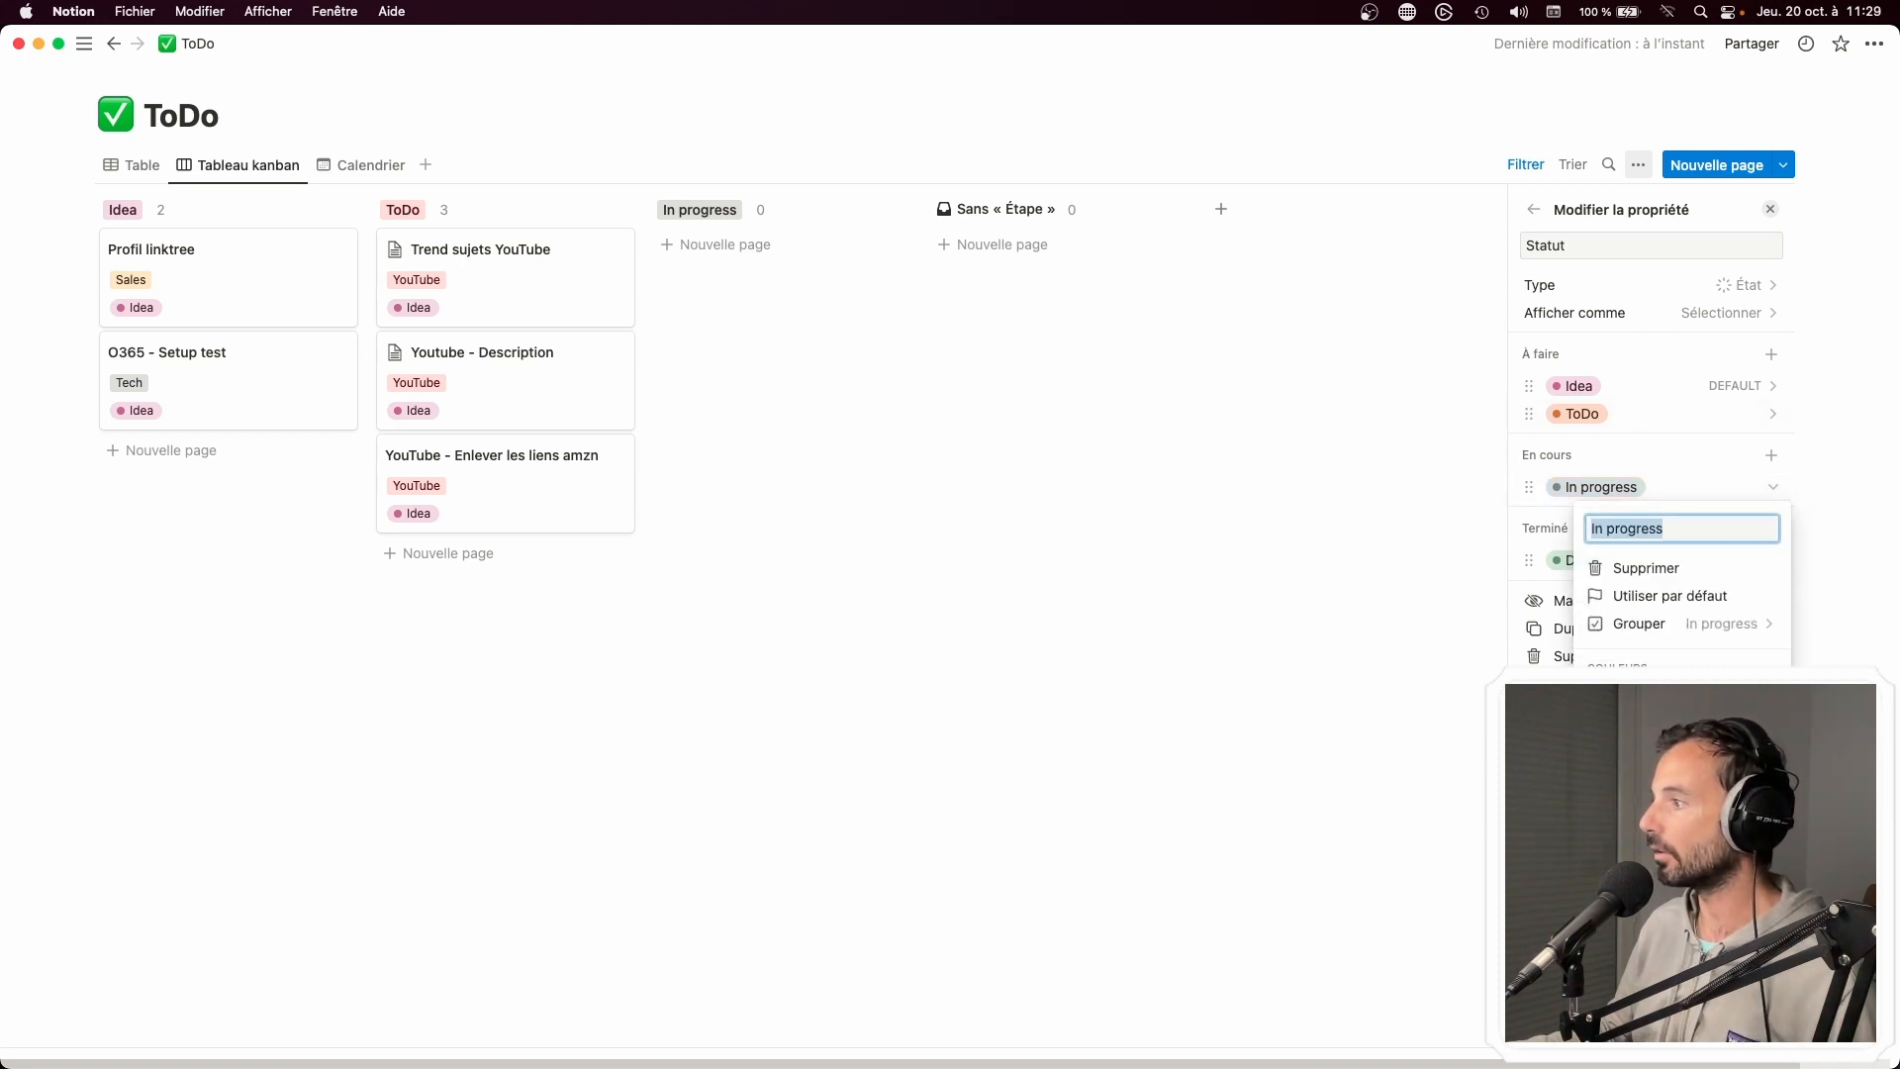
key(Escape)
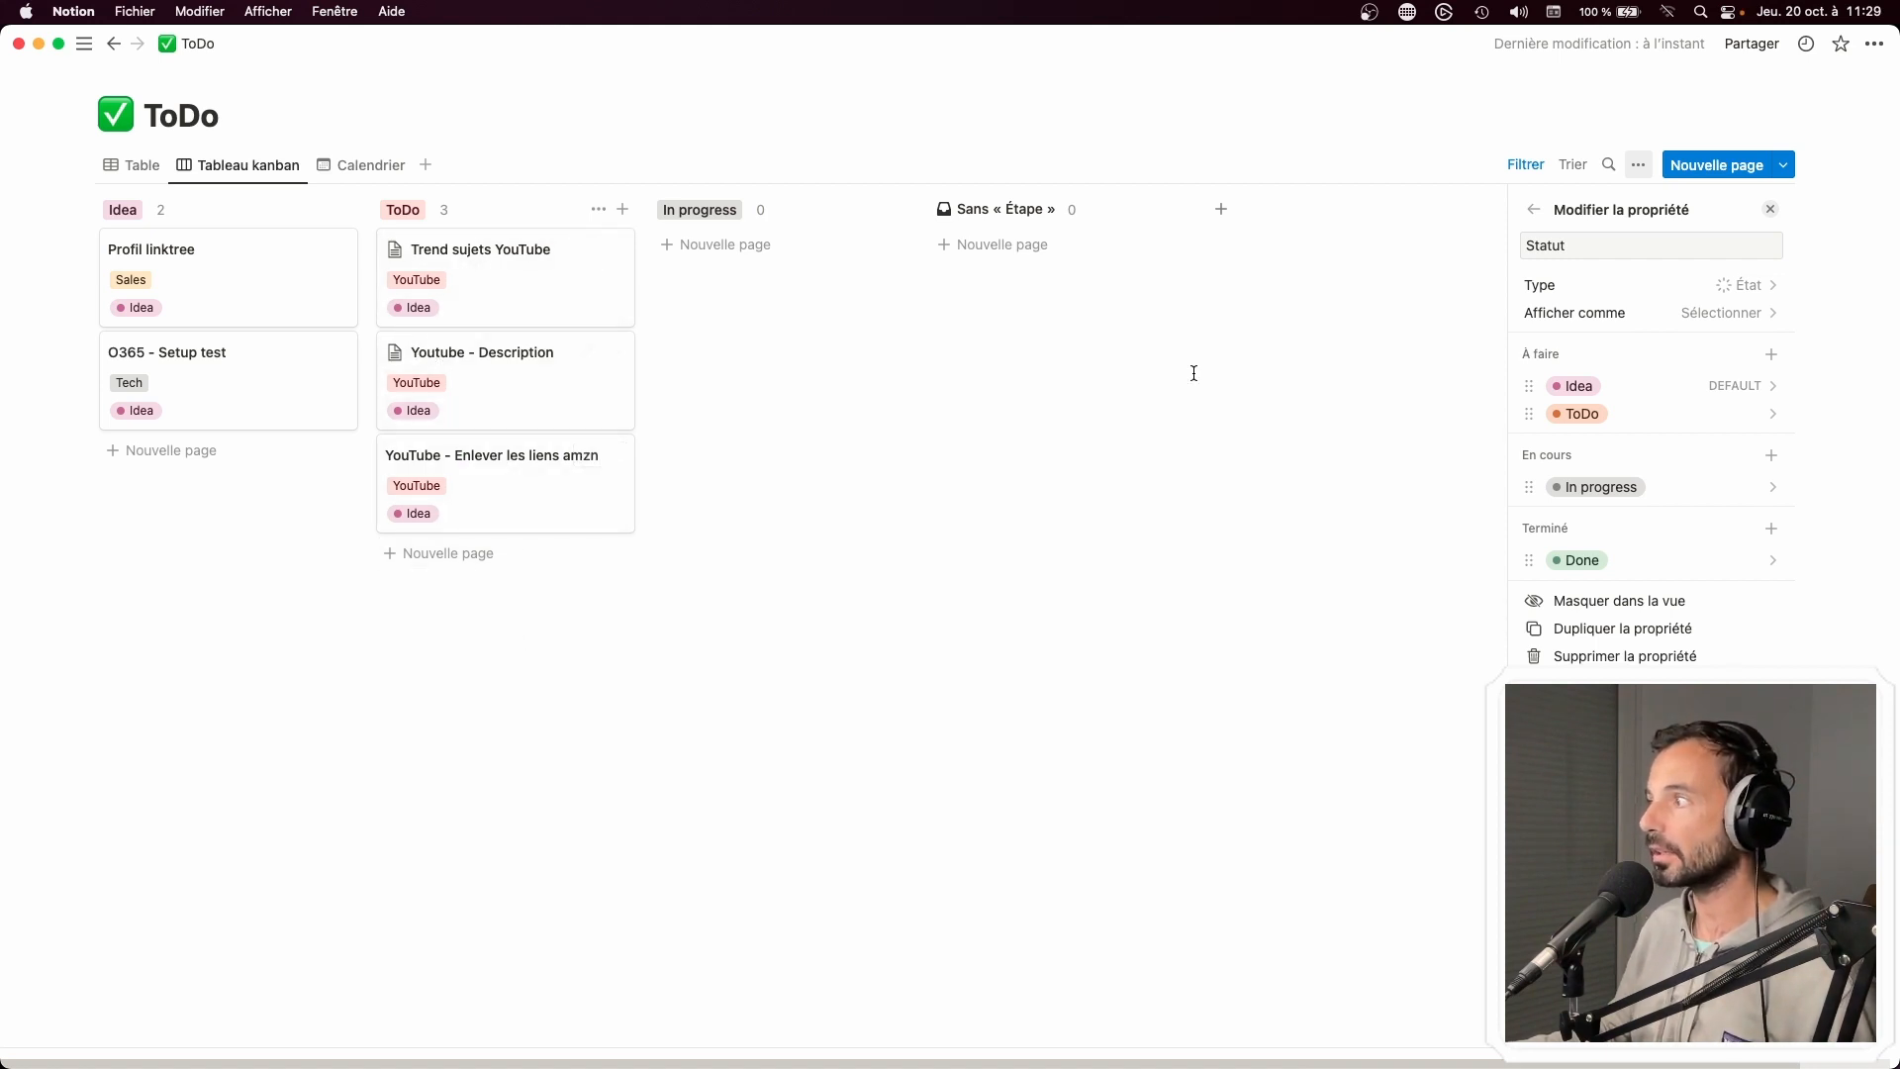
click(1739, 319)
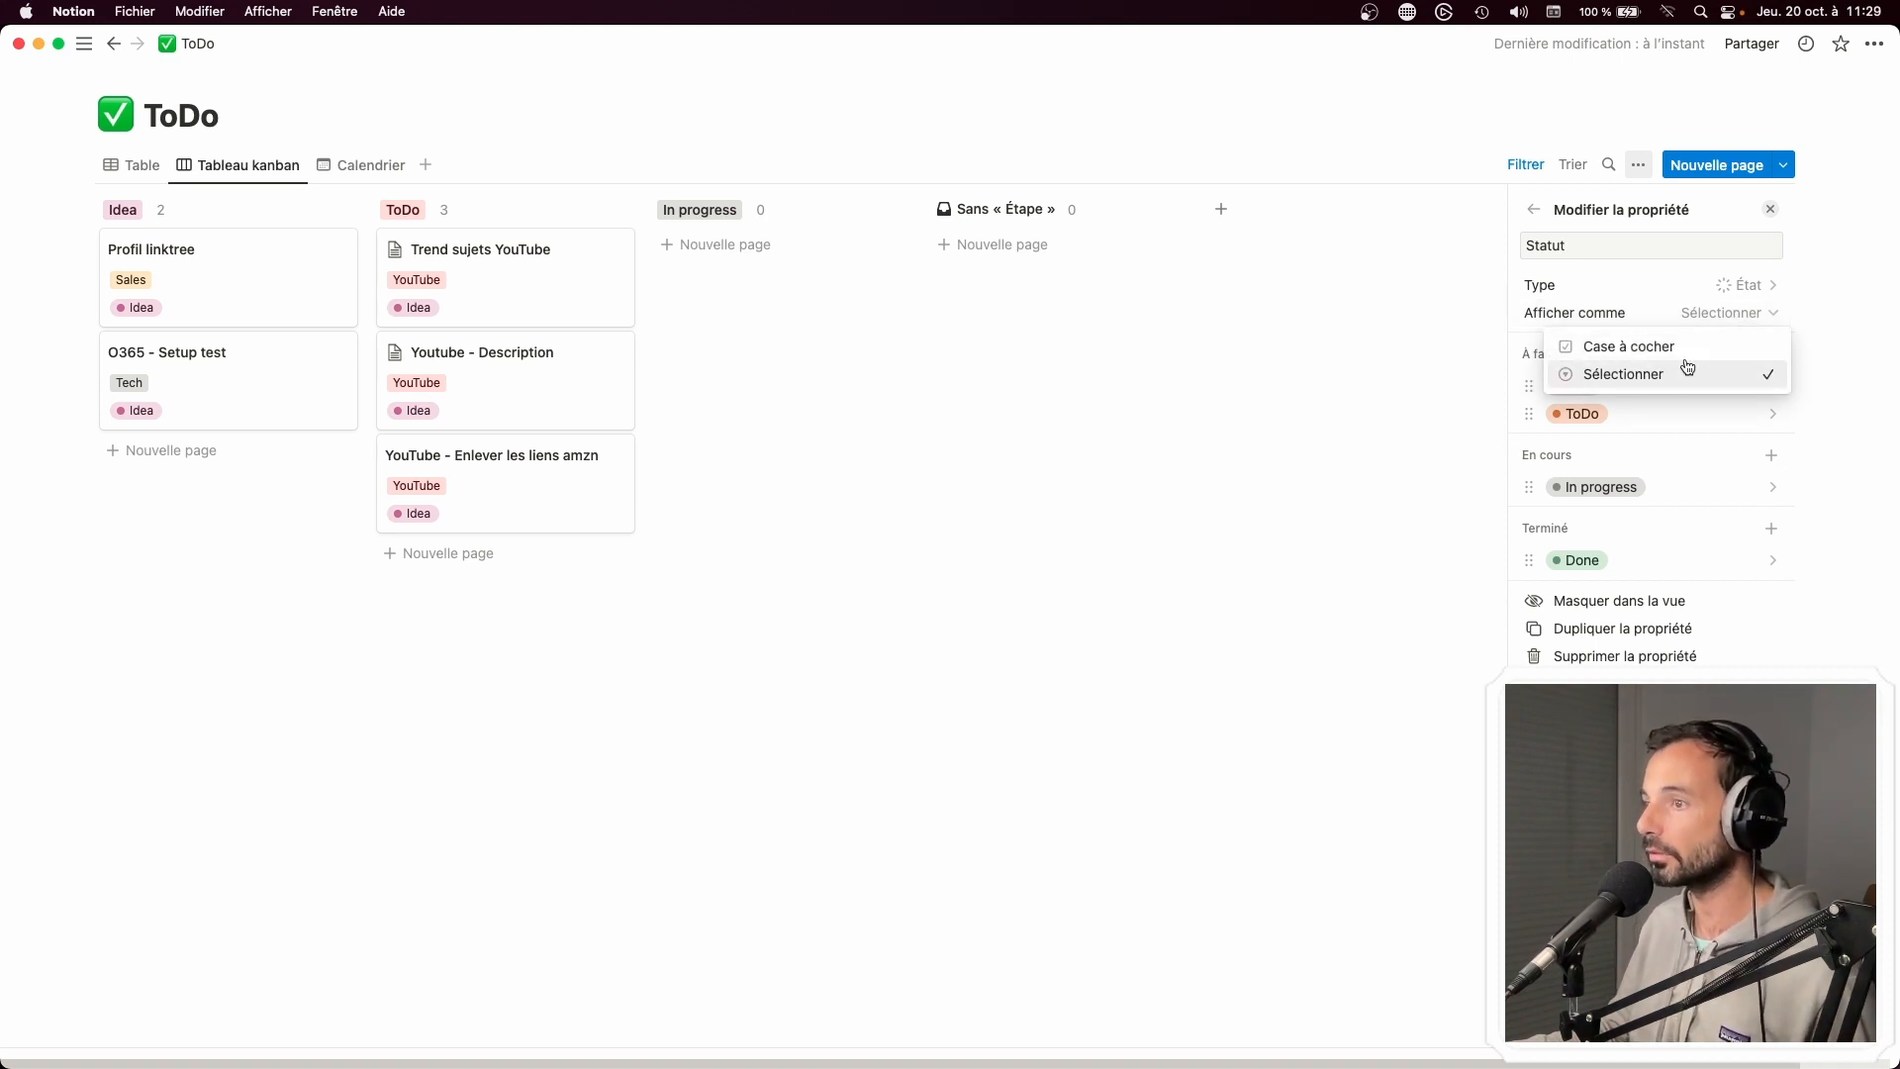
click(1372, 433)
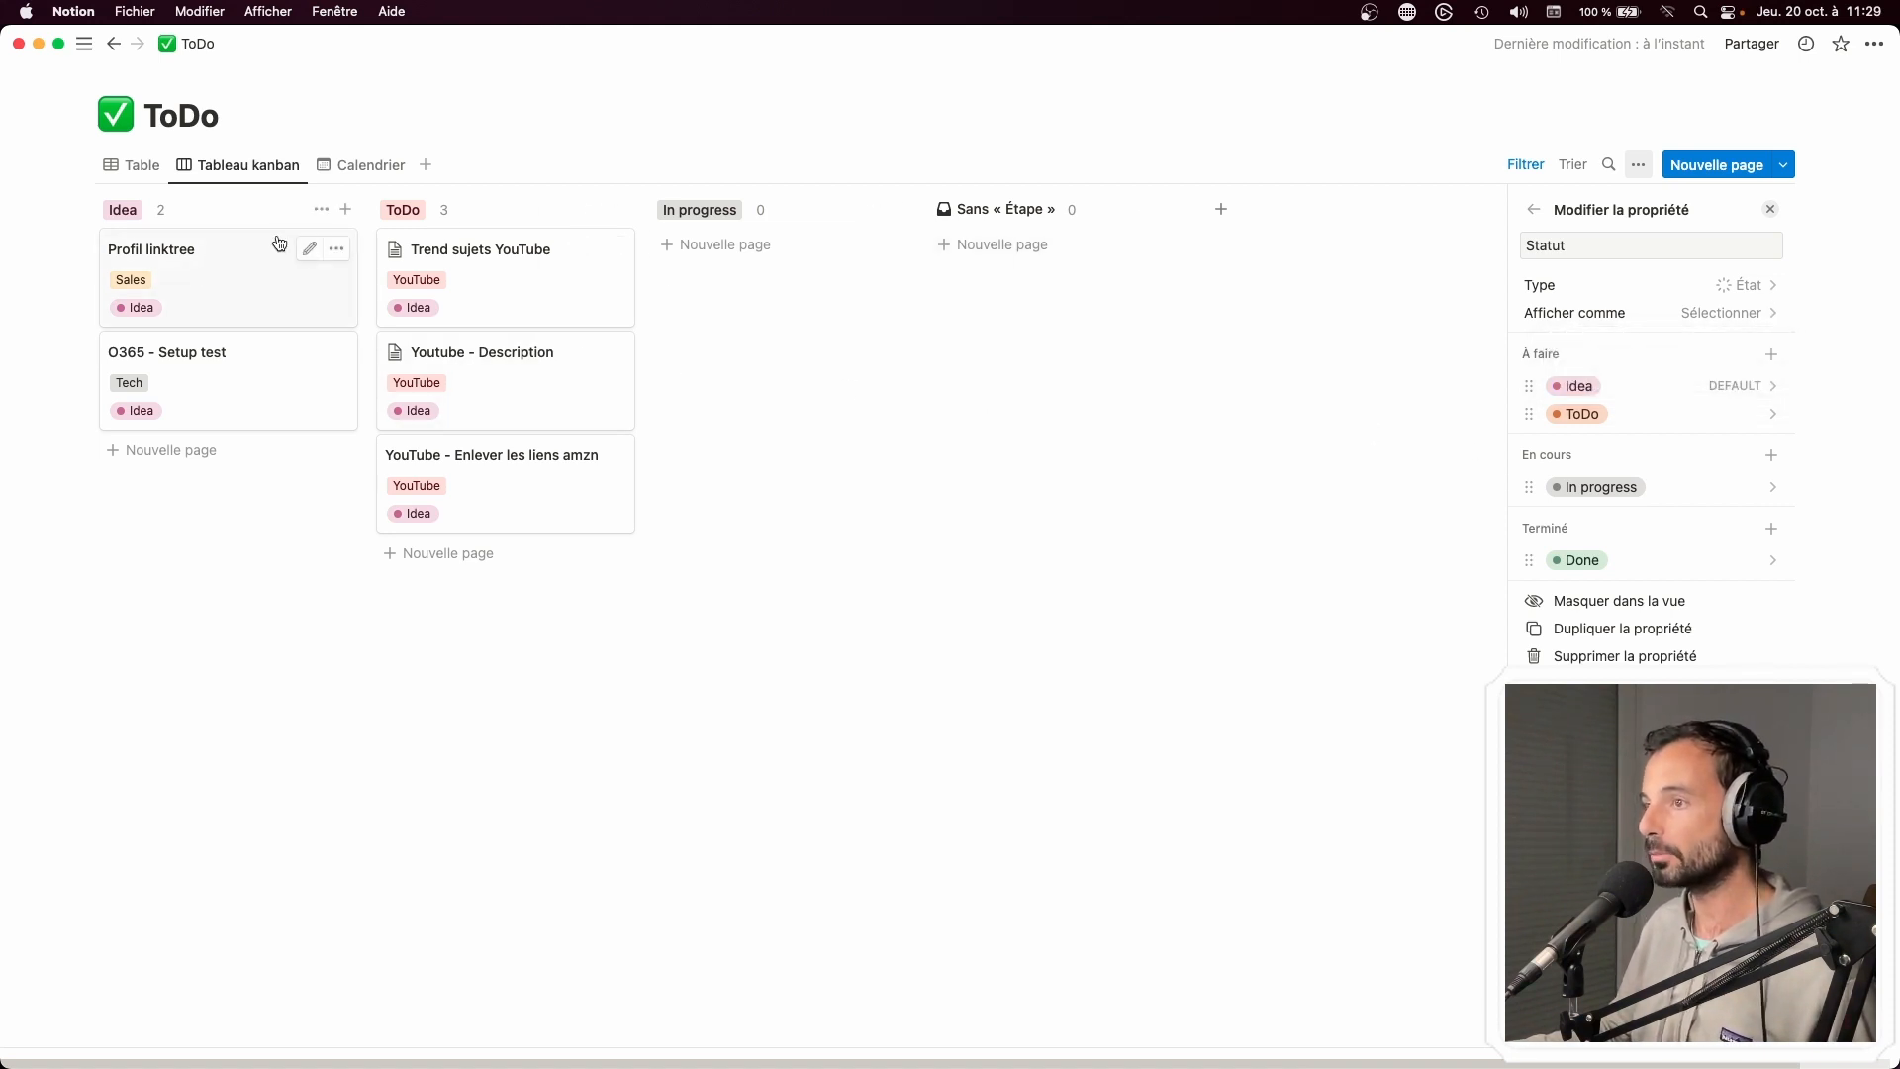
click(1158, 387)
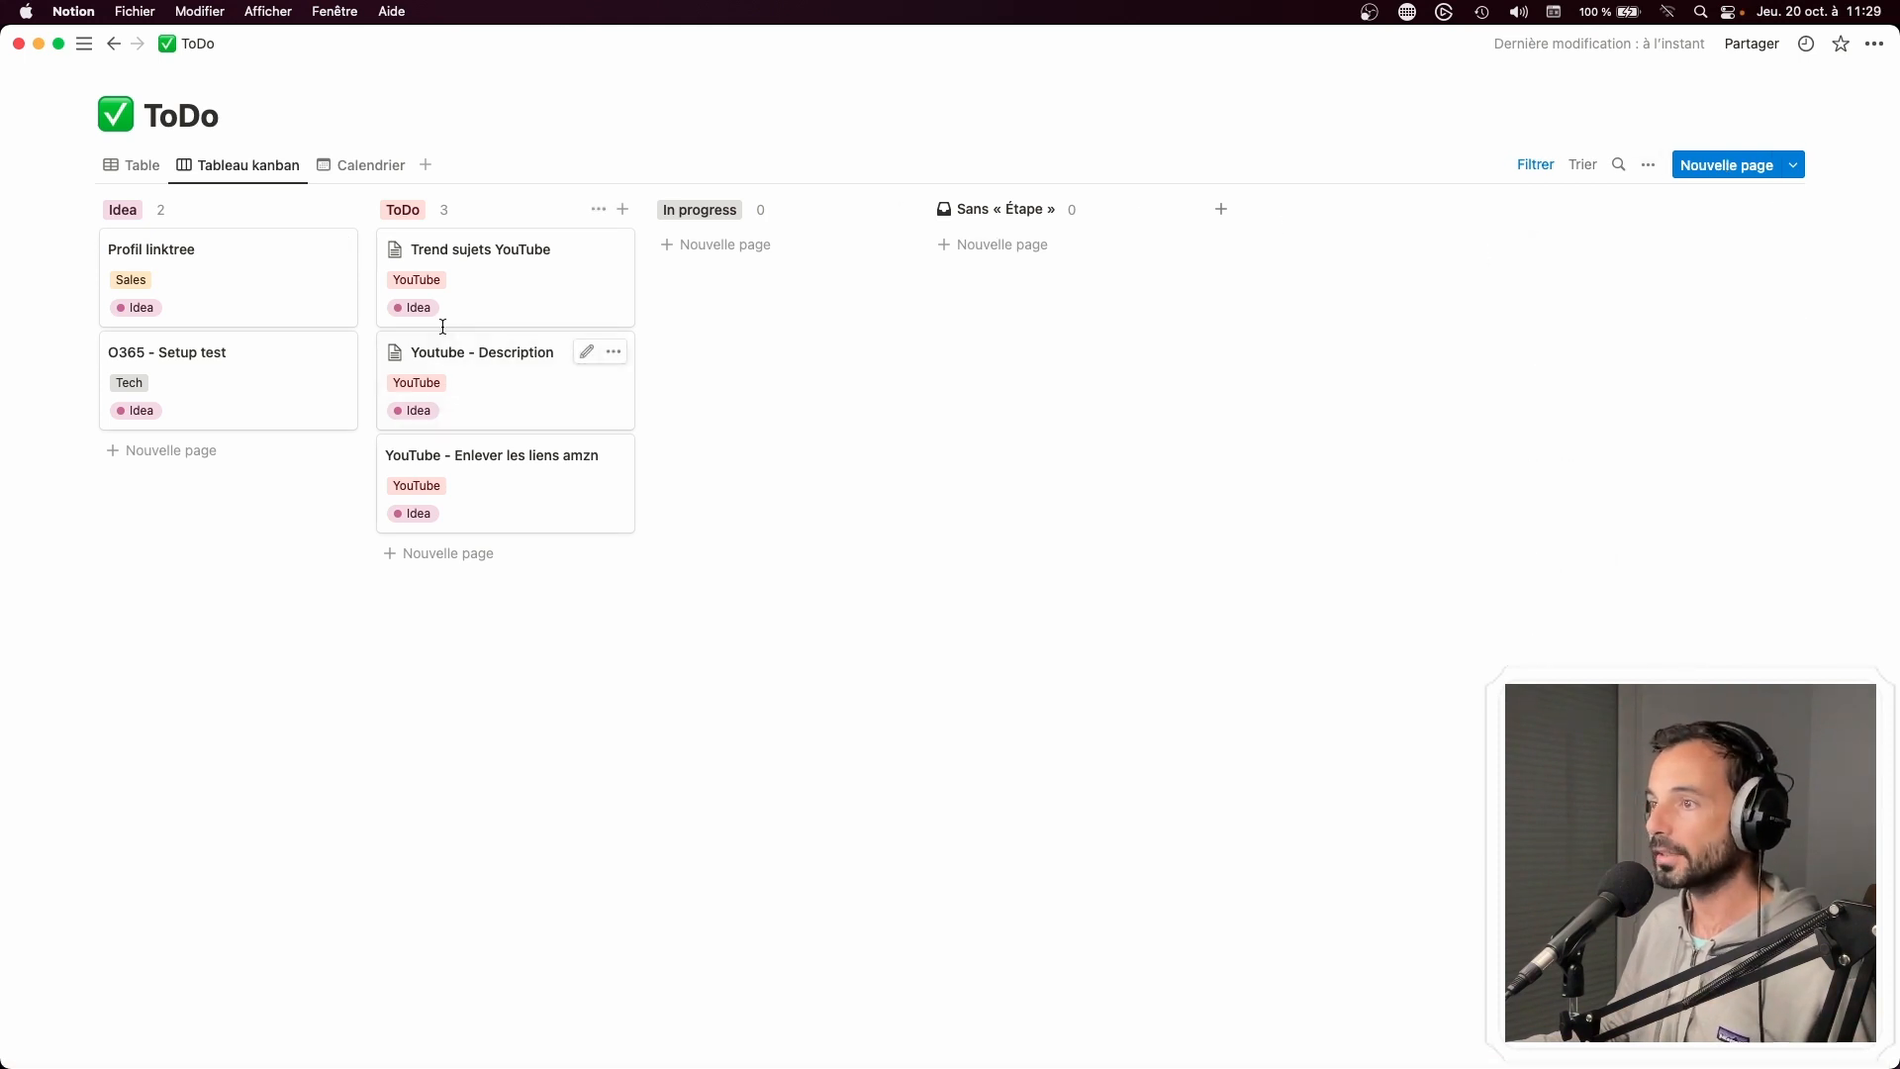
Set the Statut of the three YouTube cards in the ToDo column to ToDo
click(415, 307)
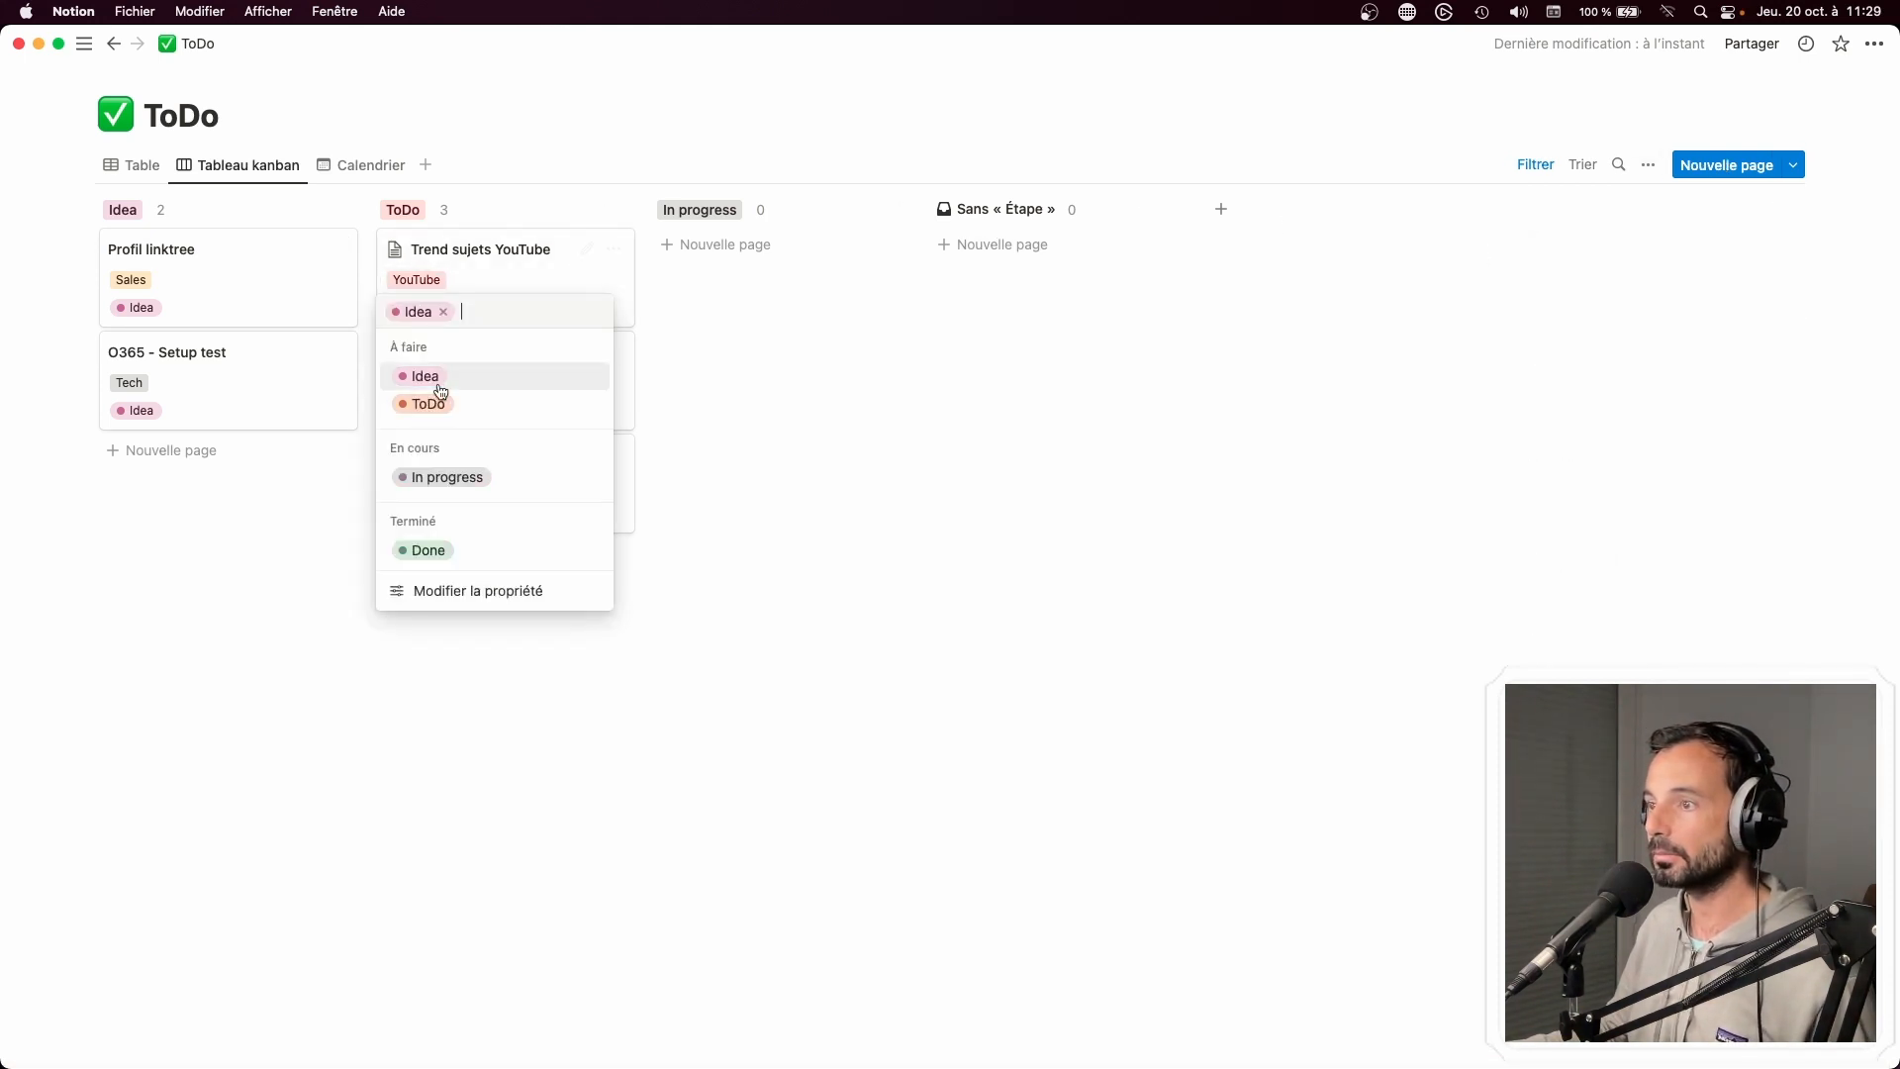
click(432, 399)
click(428, 409)
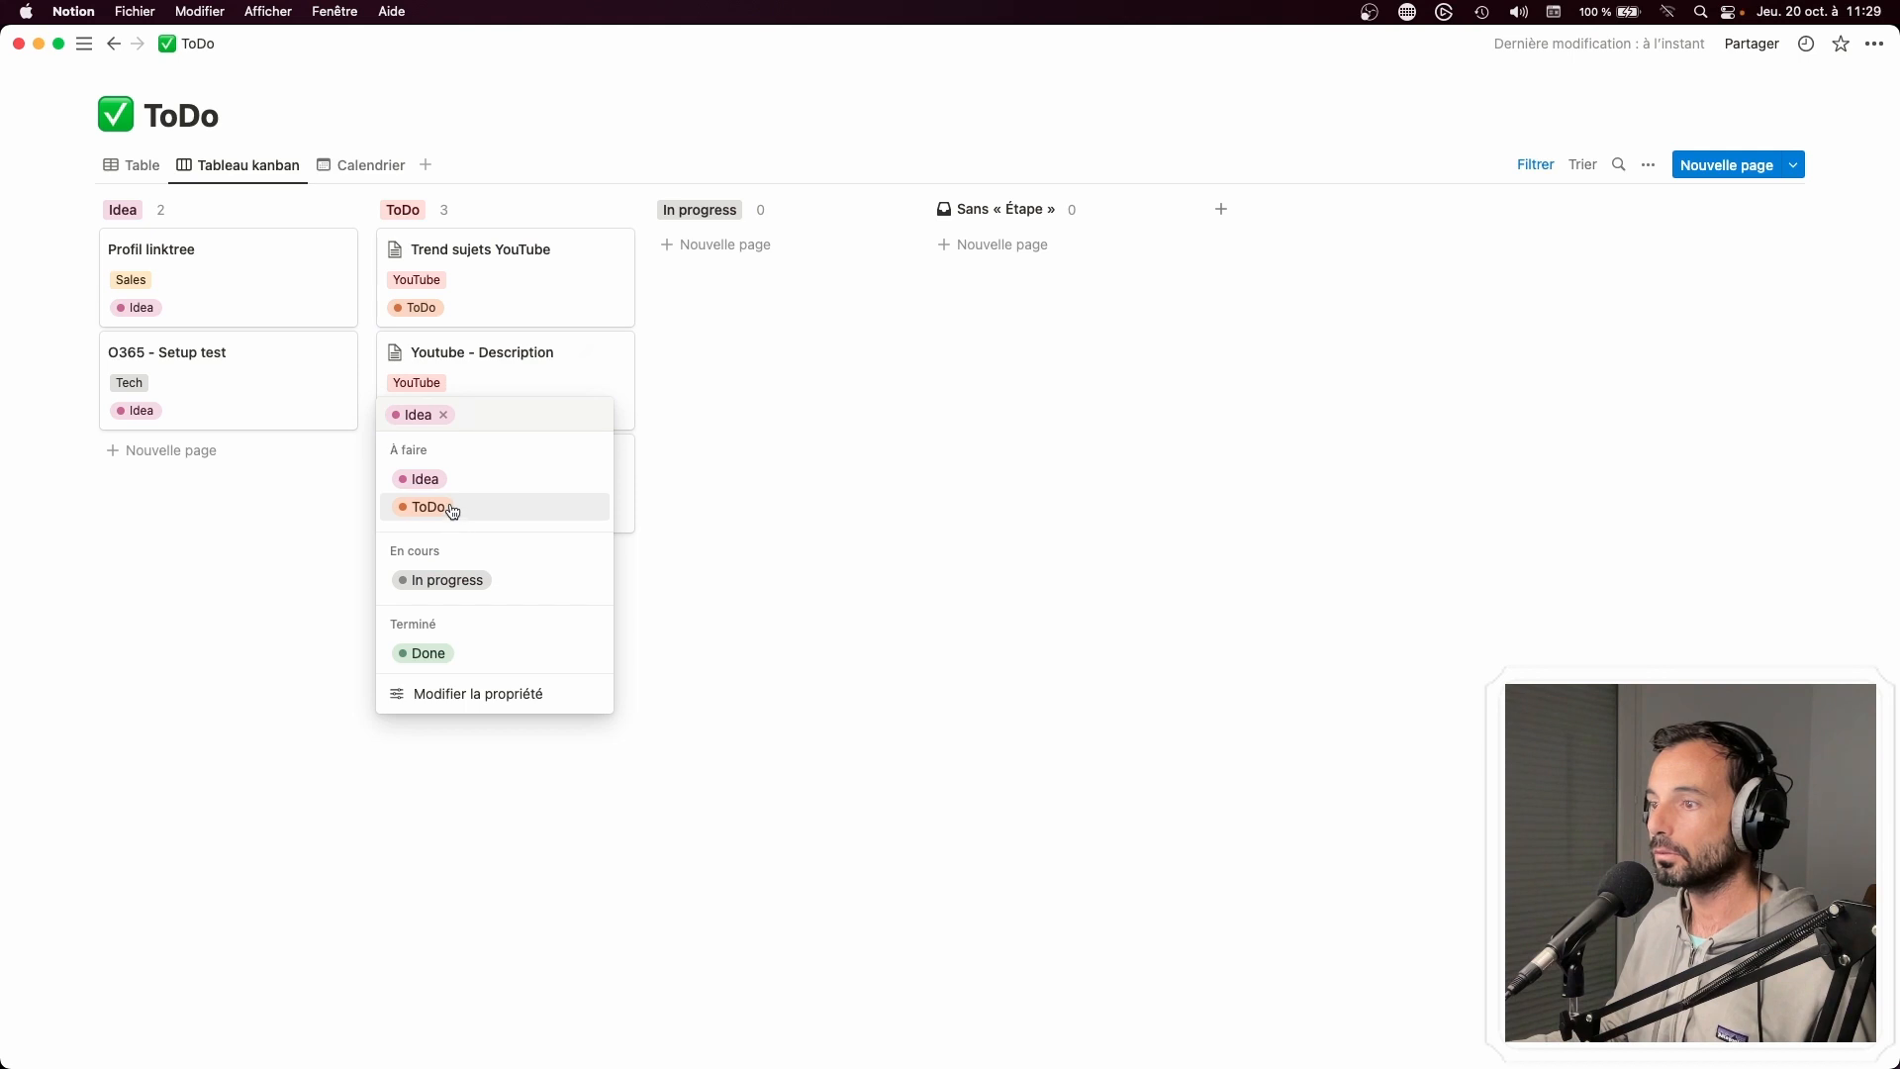
click(452, 510)
click(428, 516)
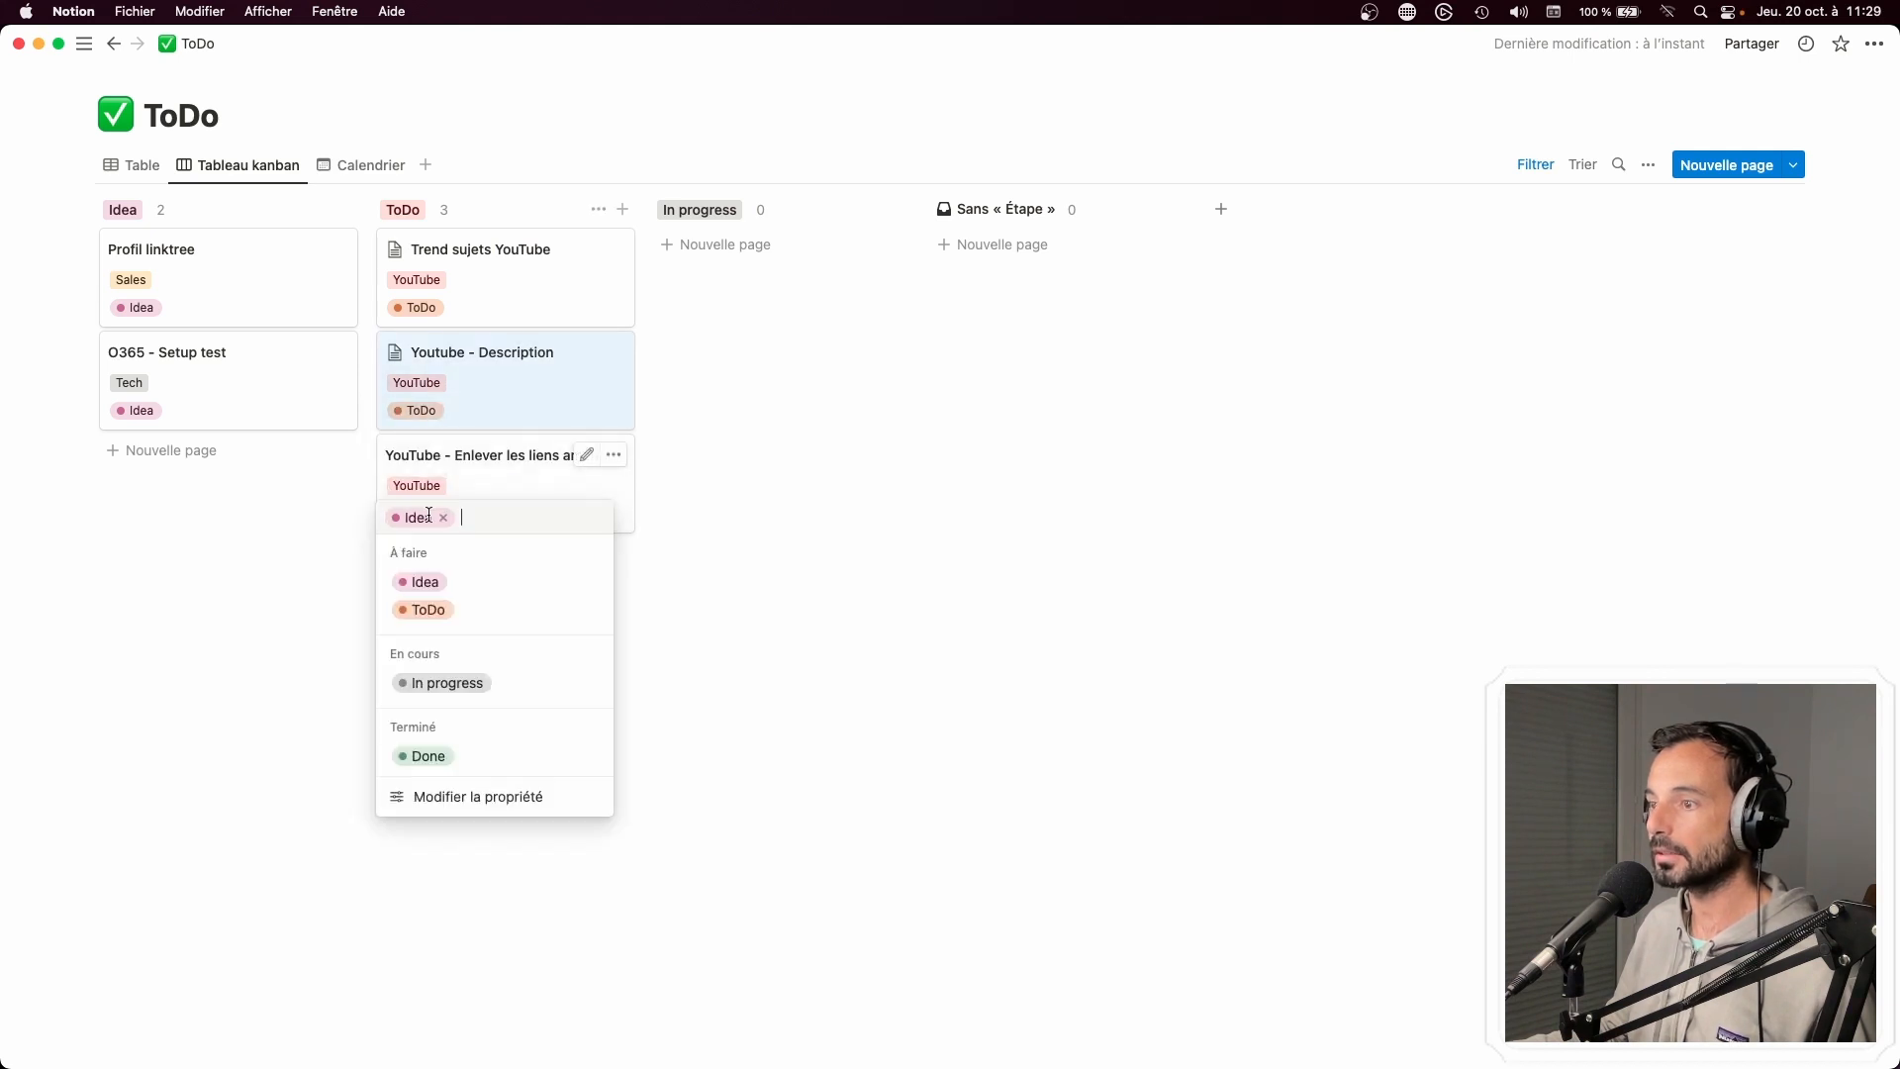
click(435, 605)
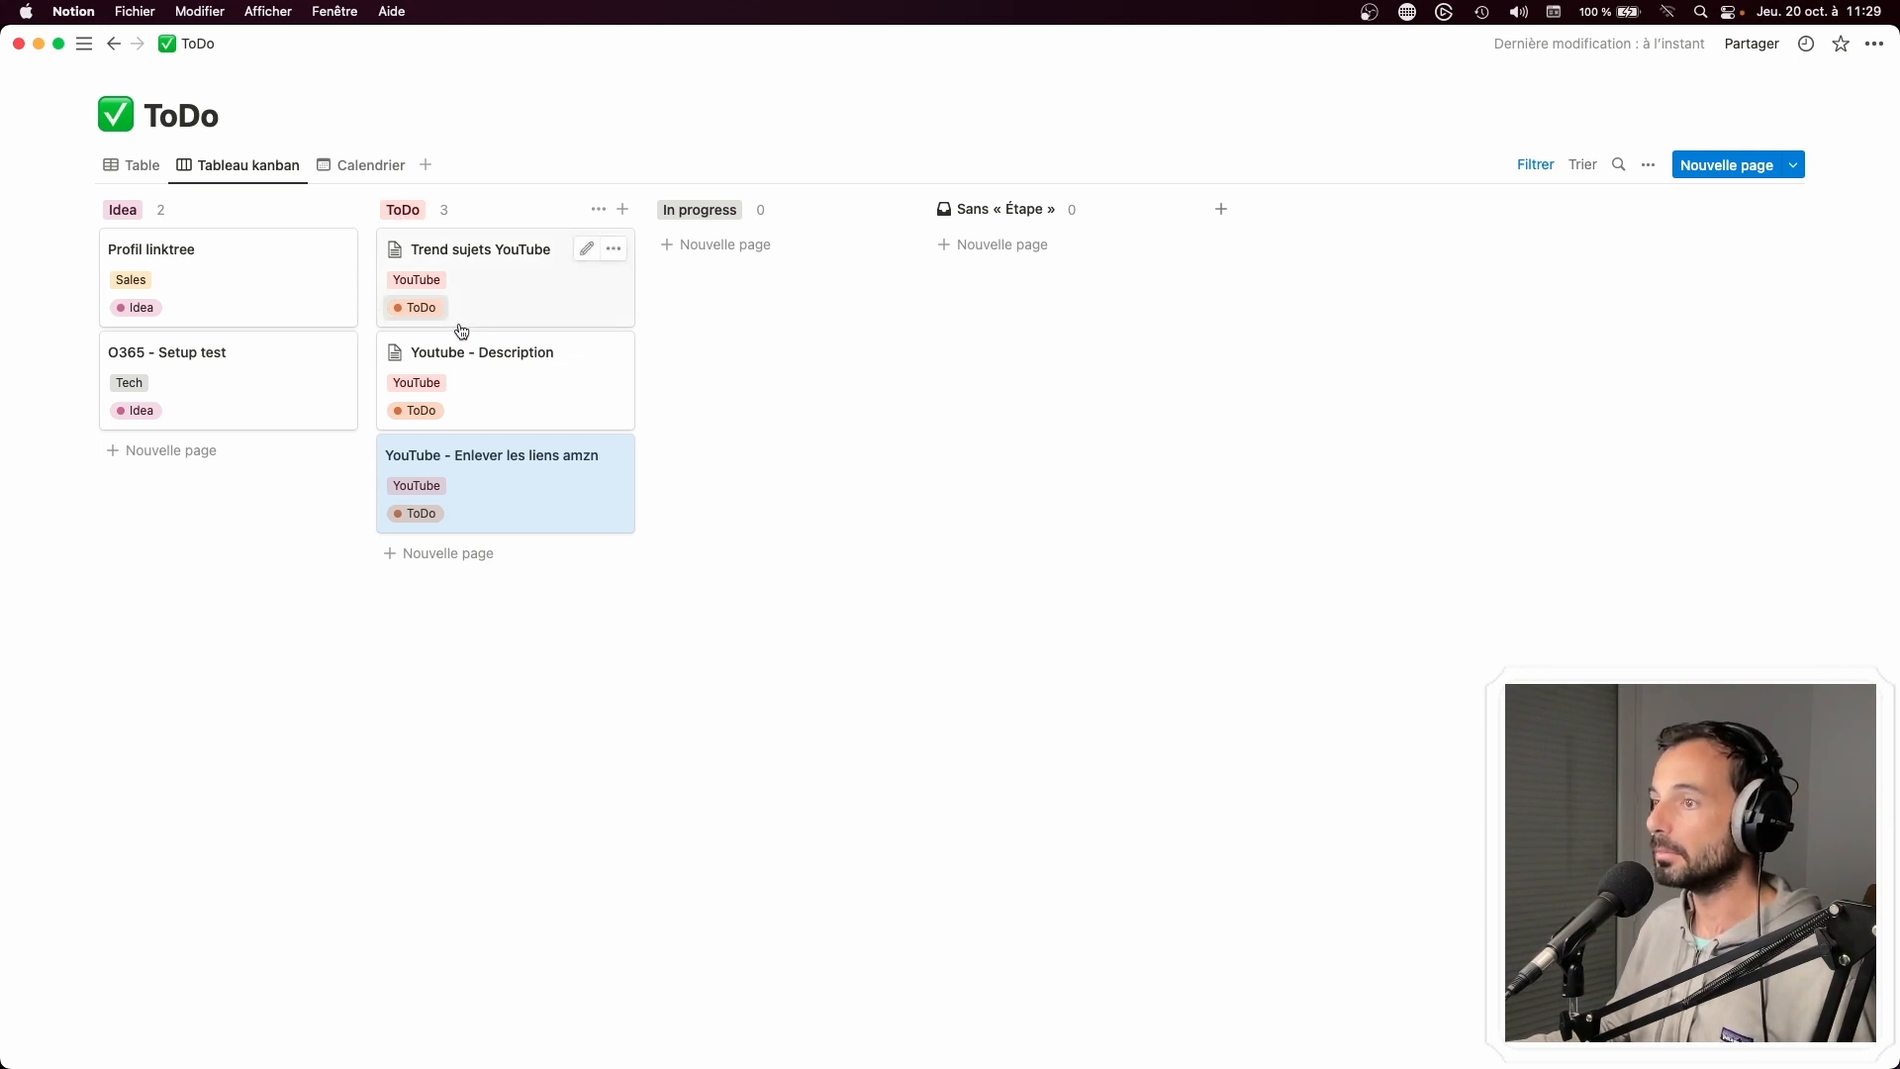
Group the kanban board by the Statut property instead of Étape and close the view options
click(1646, 166)
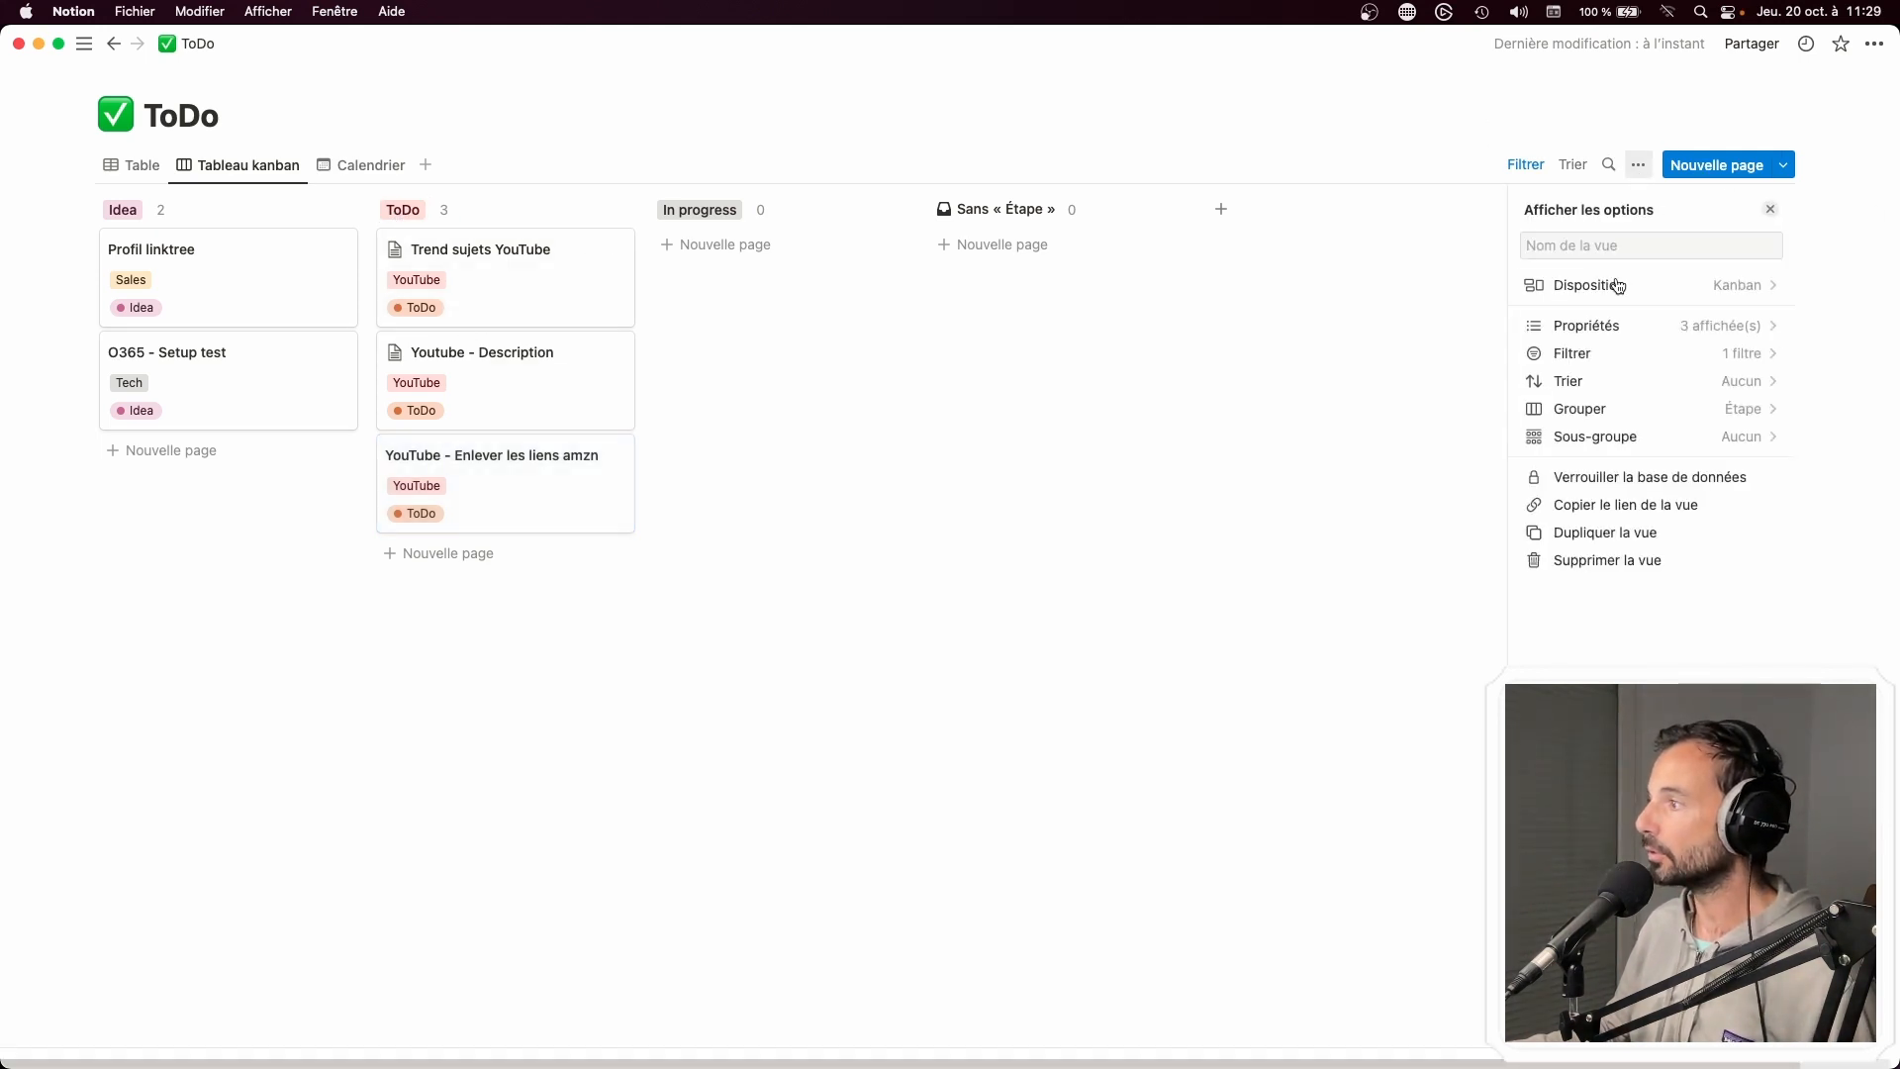
click(1745, 289)
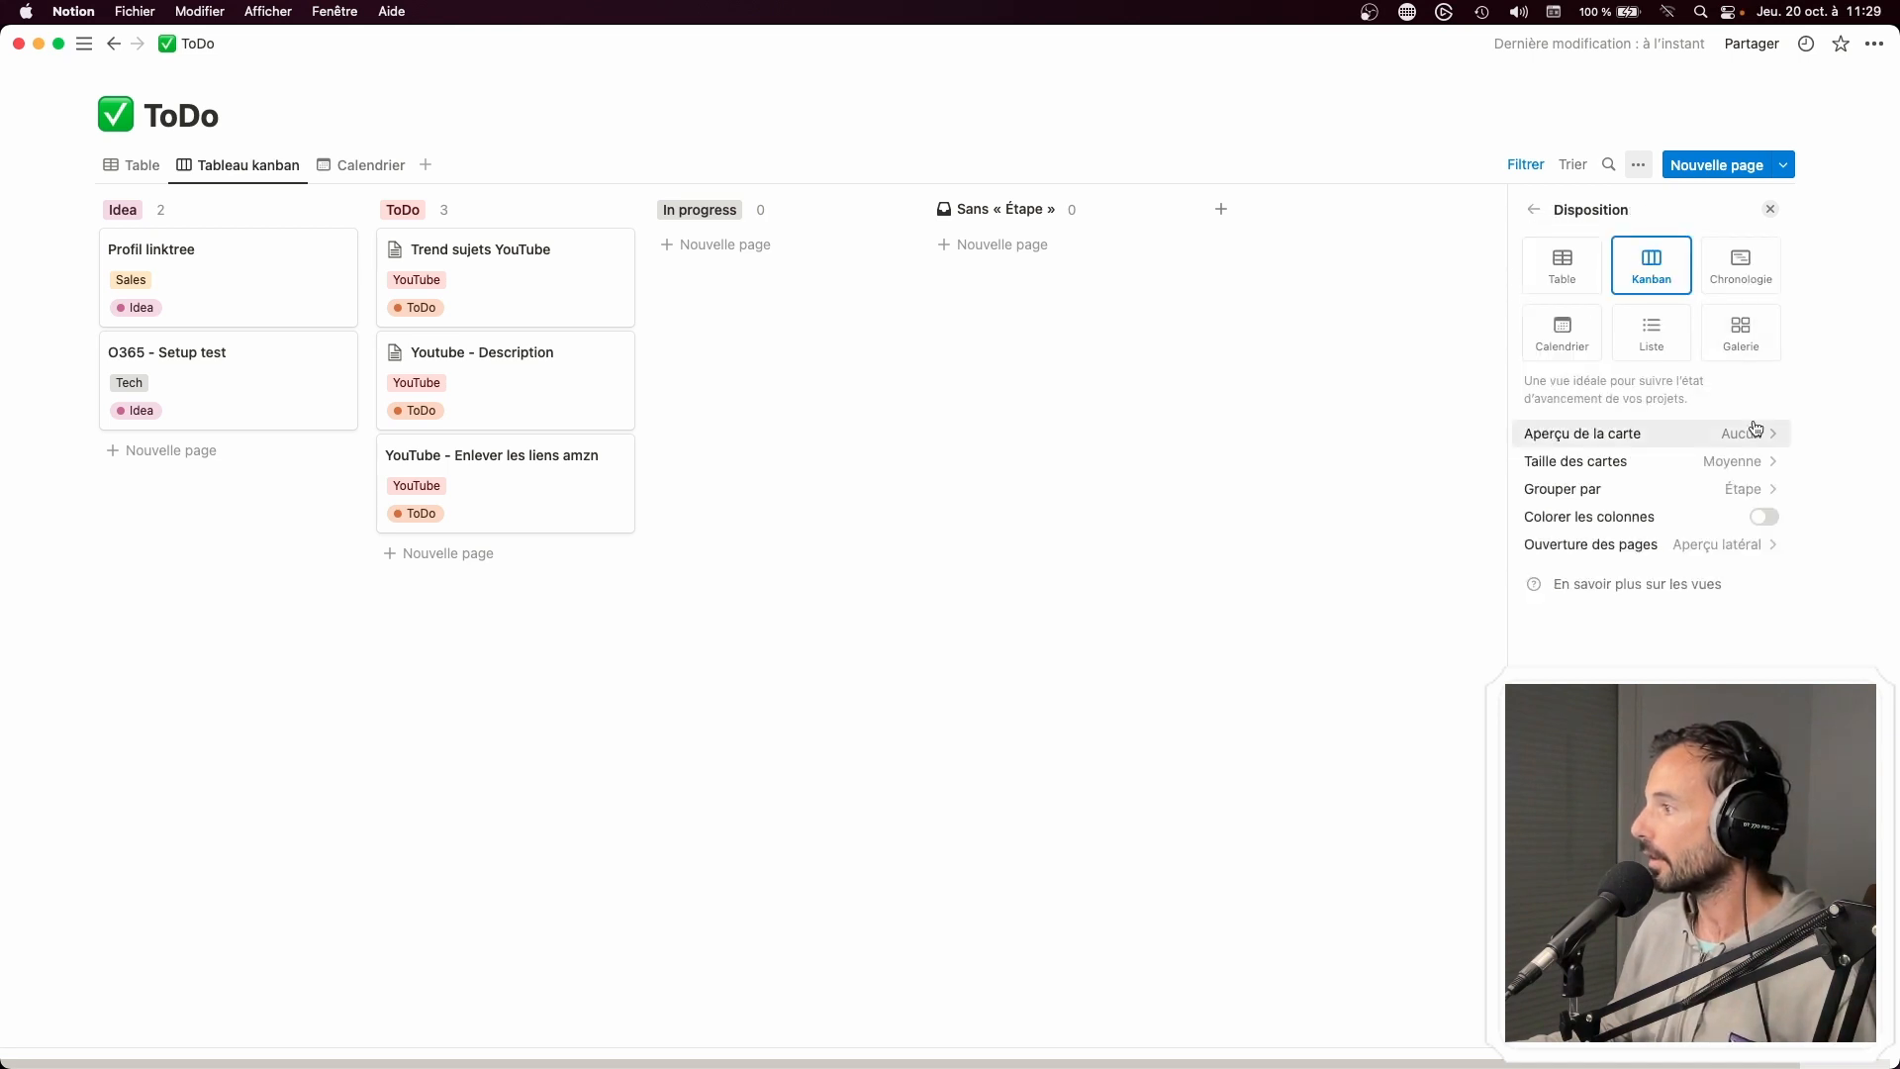
click(1743, 488)
click(1739, 242)
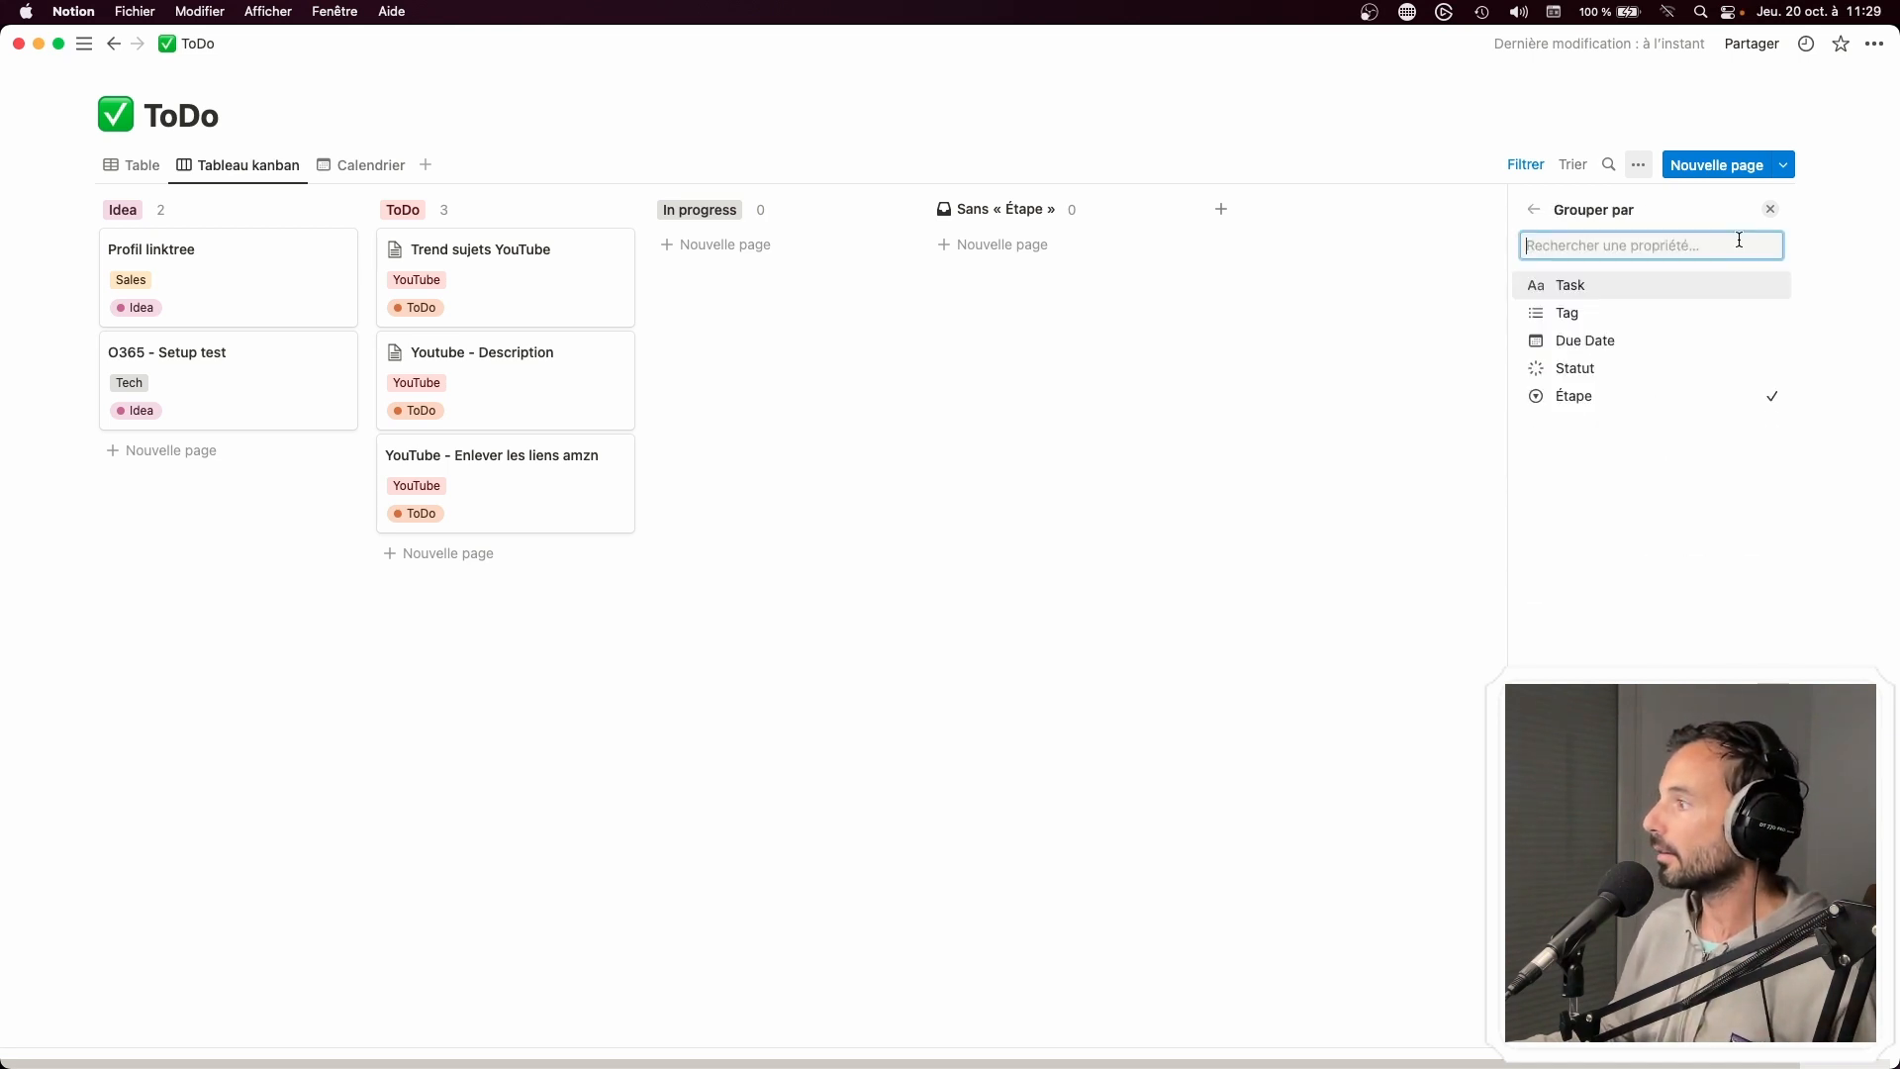
click(1663, 369)
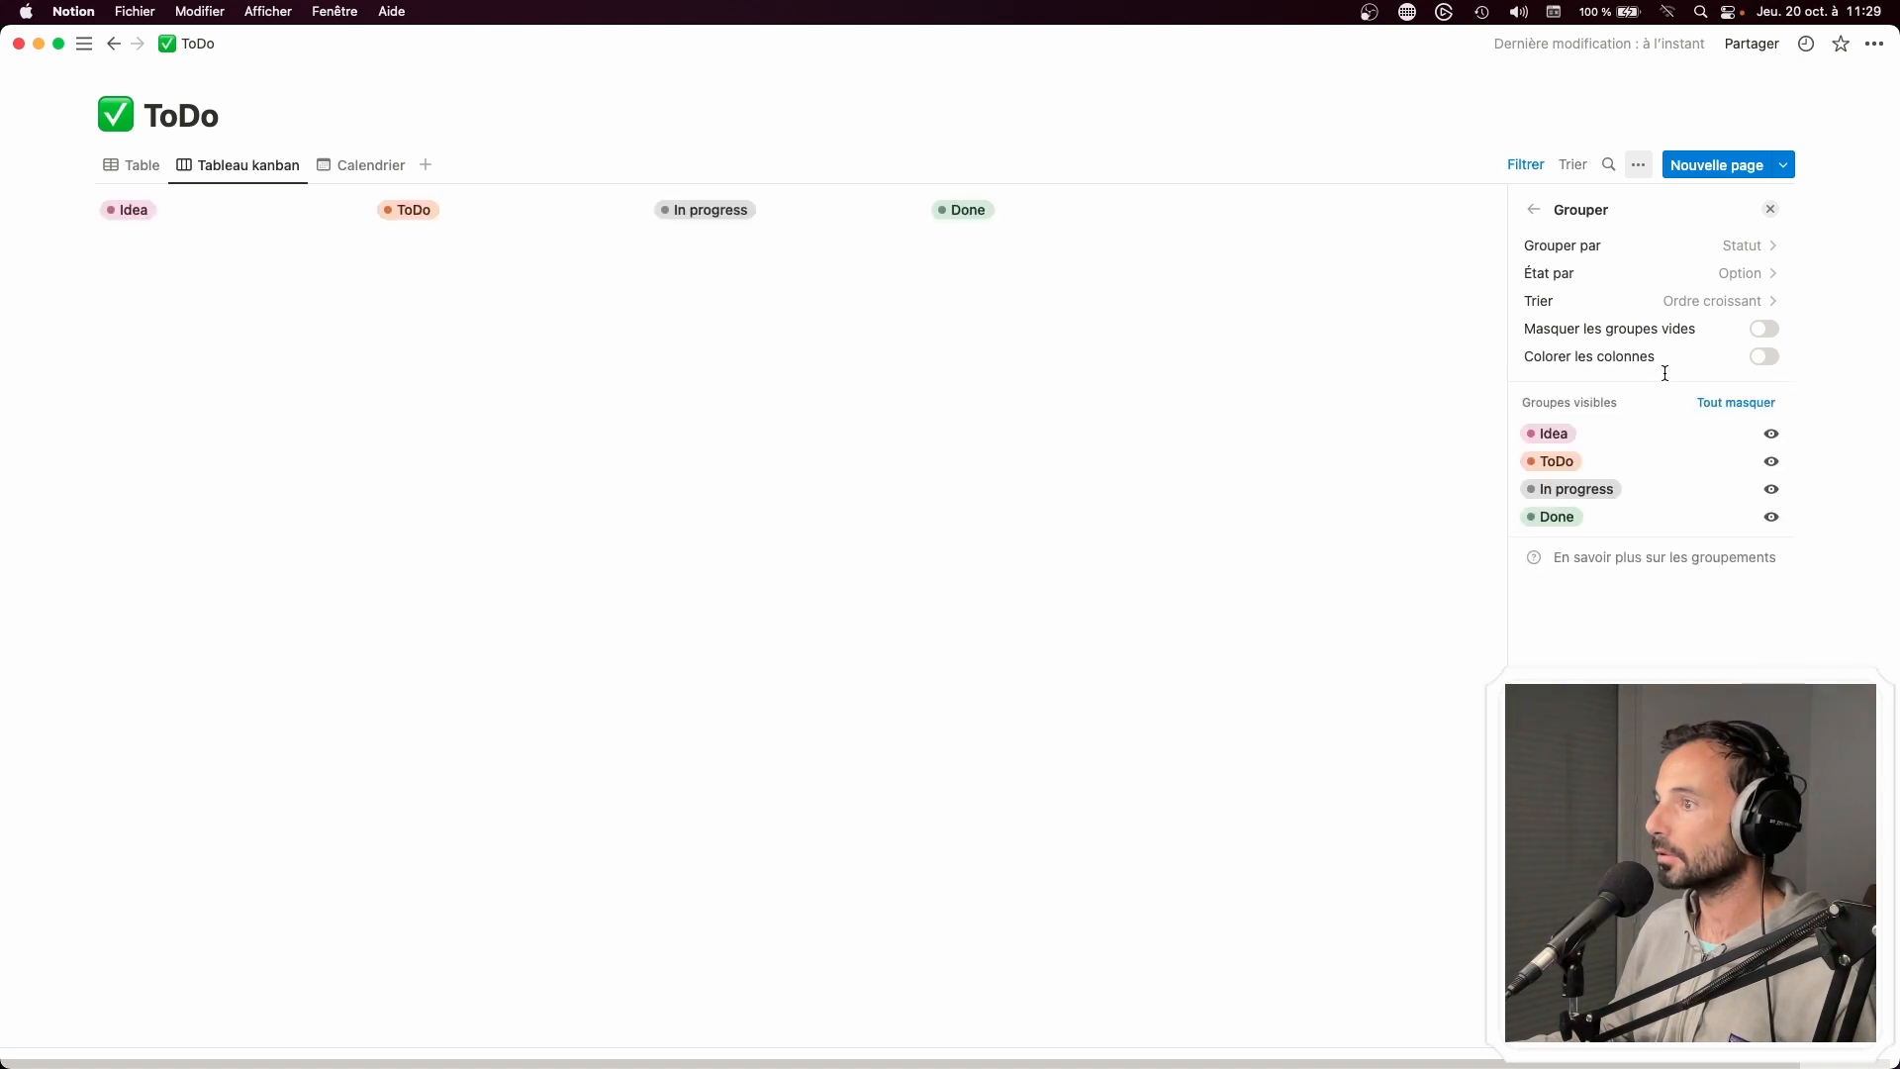
click(908, 386)
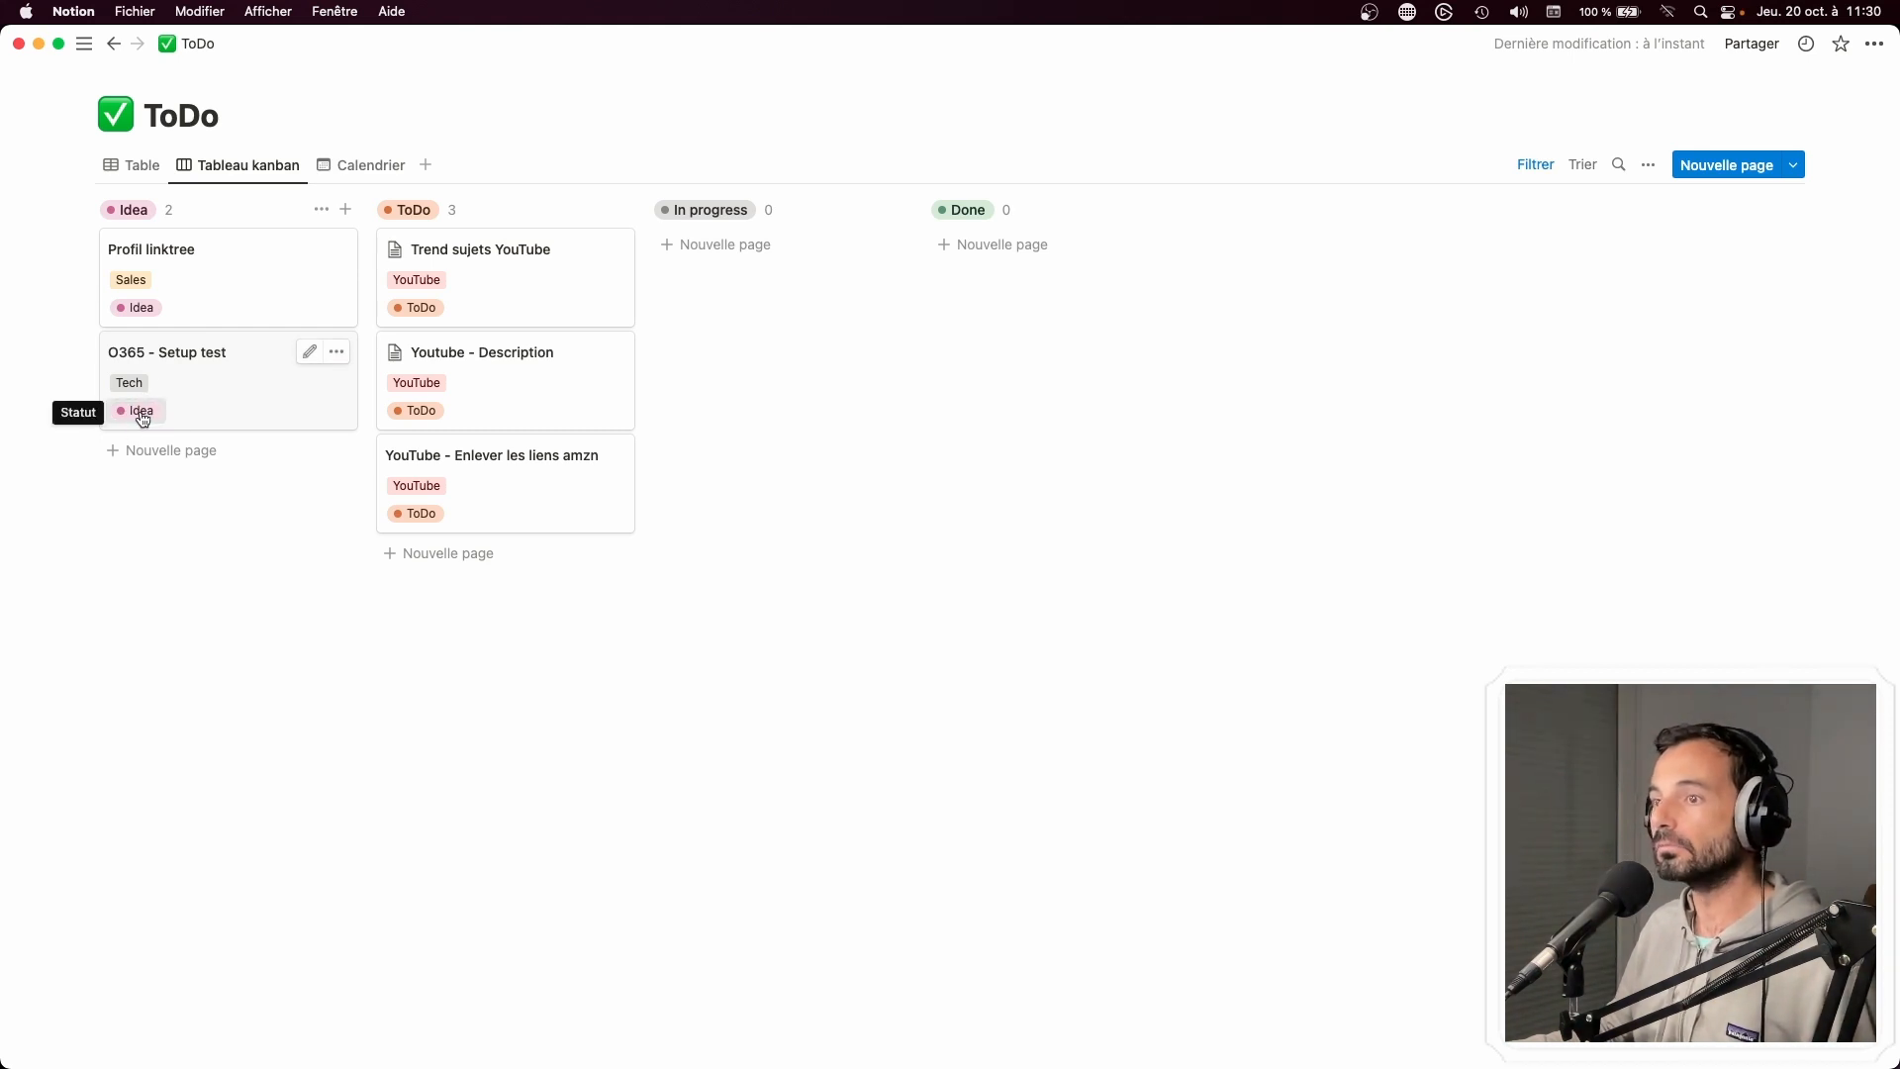
Set the Profil linktree card's Statut to ToDo and hide the board's Done column
click(137, 314)
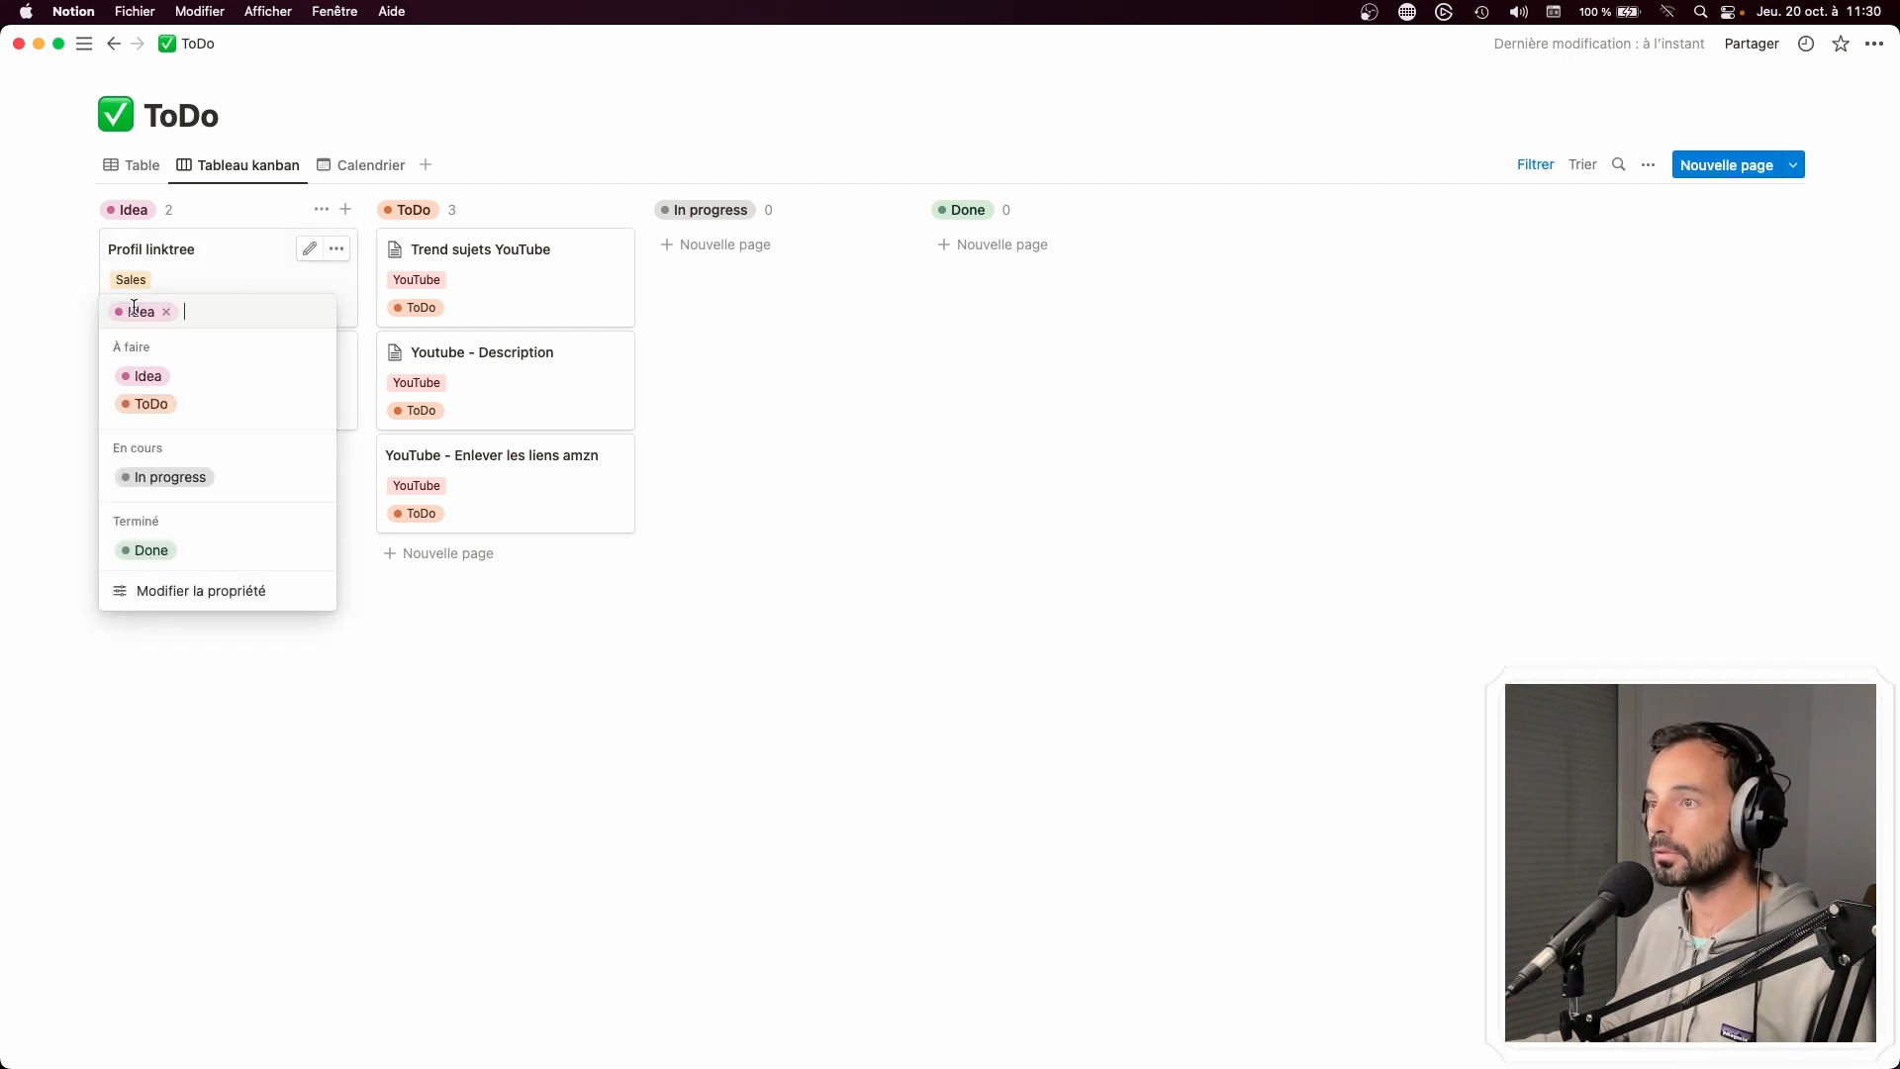
click(151, 406)
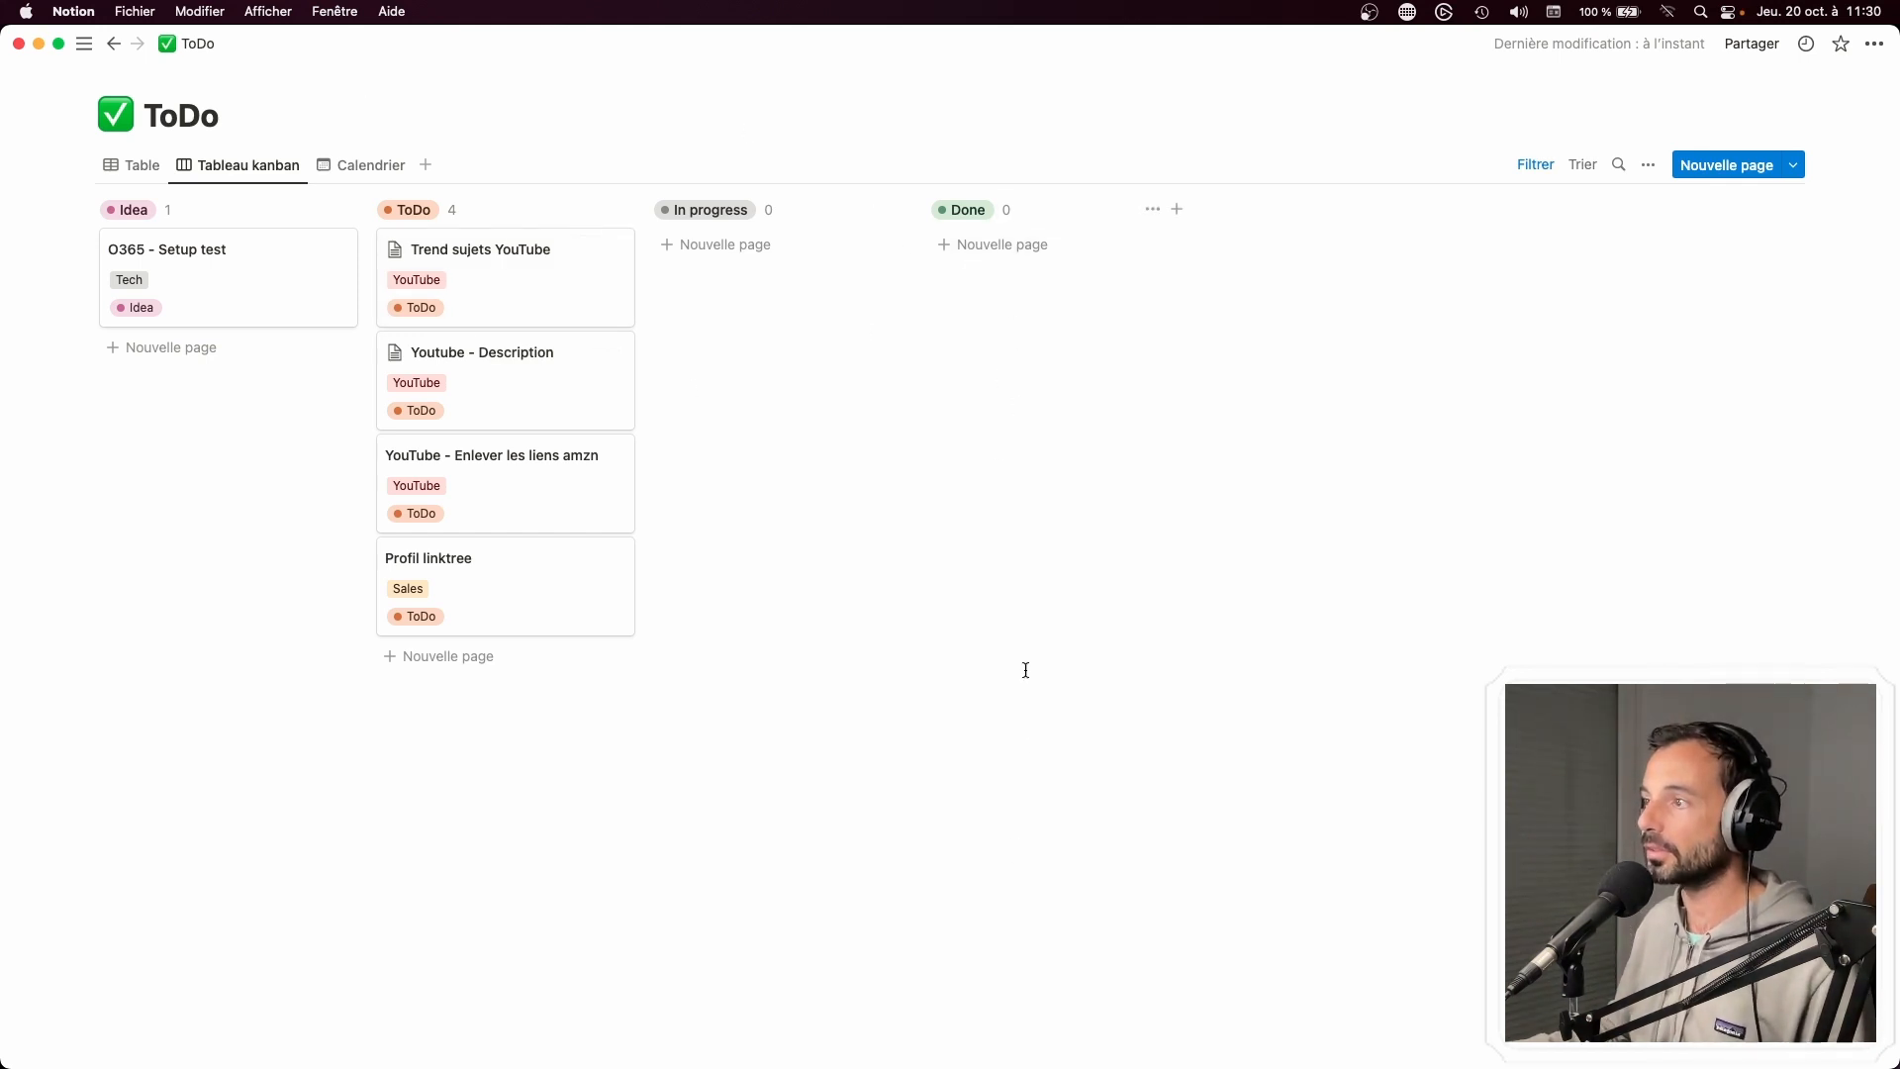
click(1152, 209)
click(1147, 247)
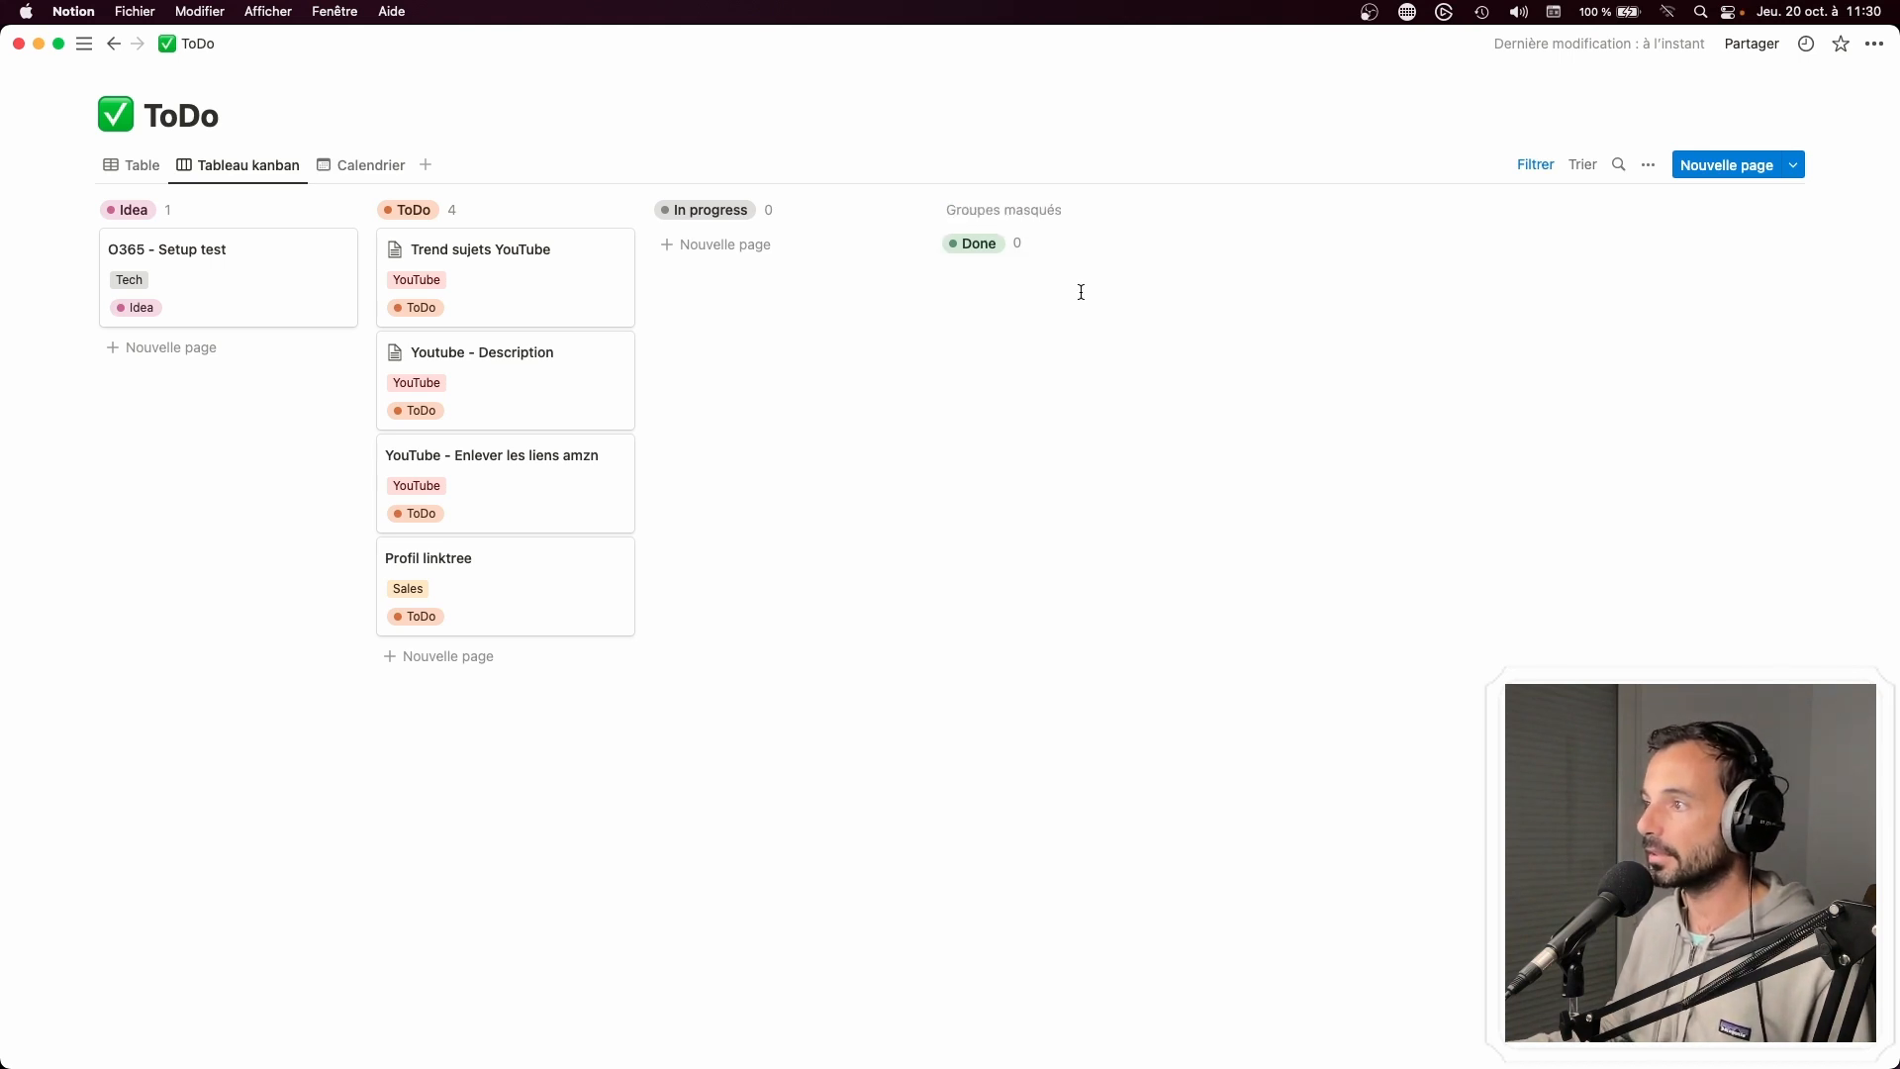
Show the view's filters and examine which options the Statut filter excludes
click(1540, 166)
click(331, 209)
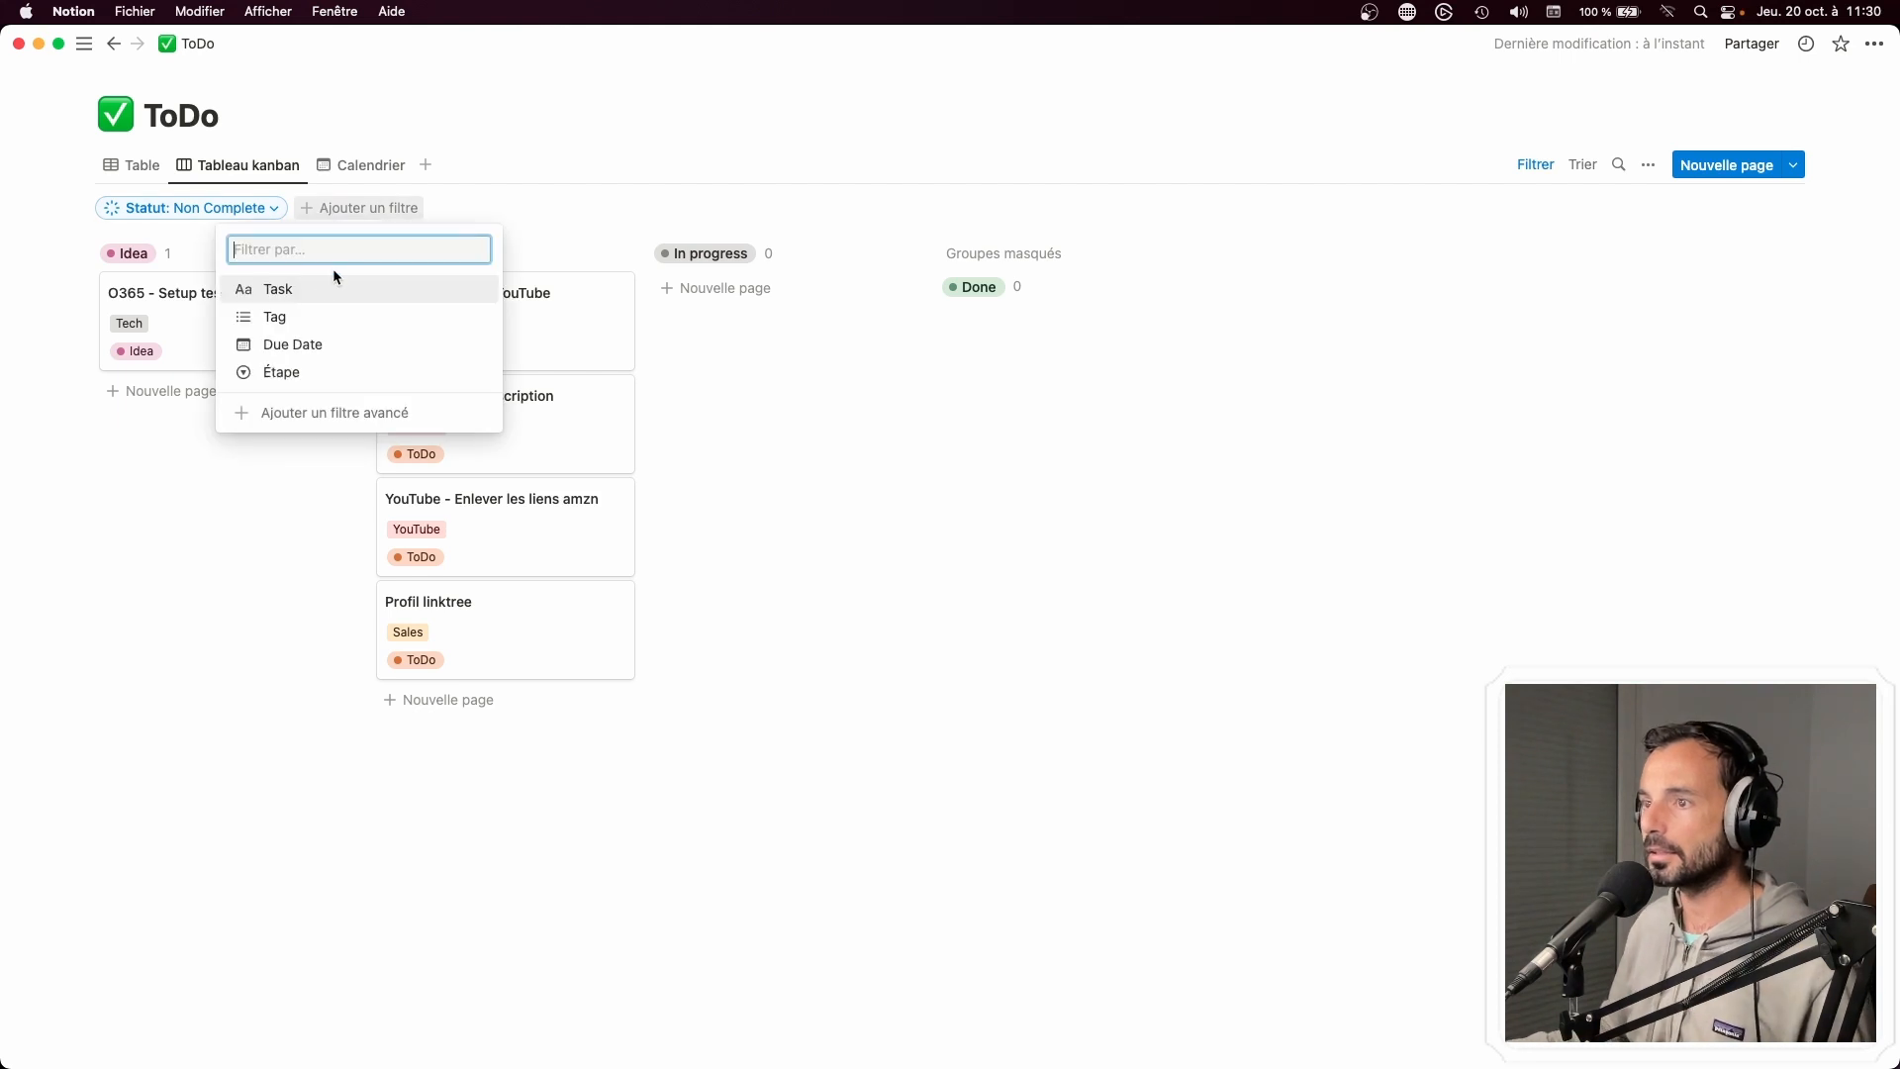
key(Escape)
click(220, 208)
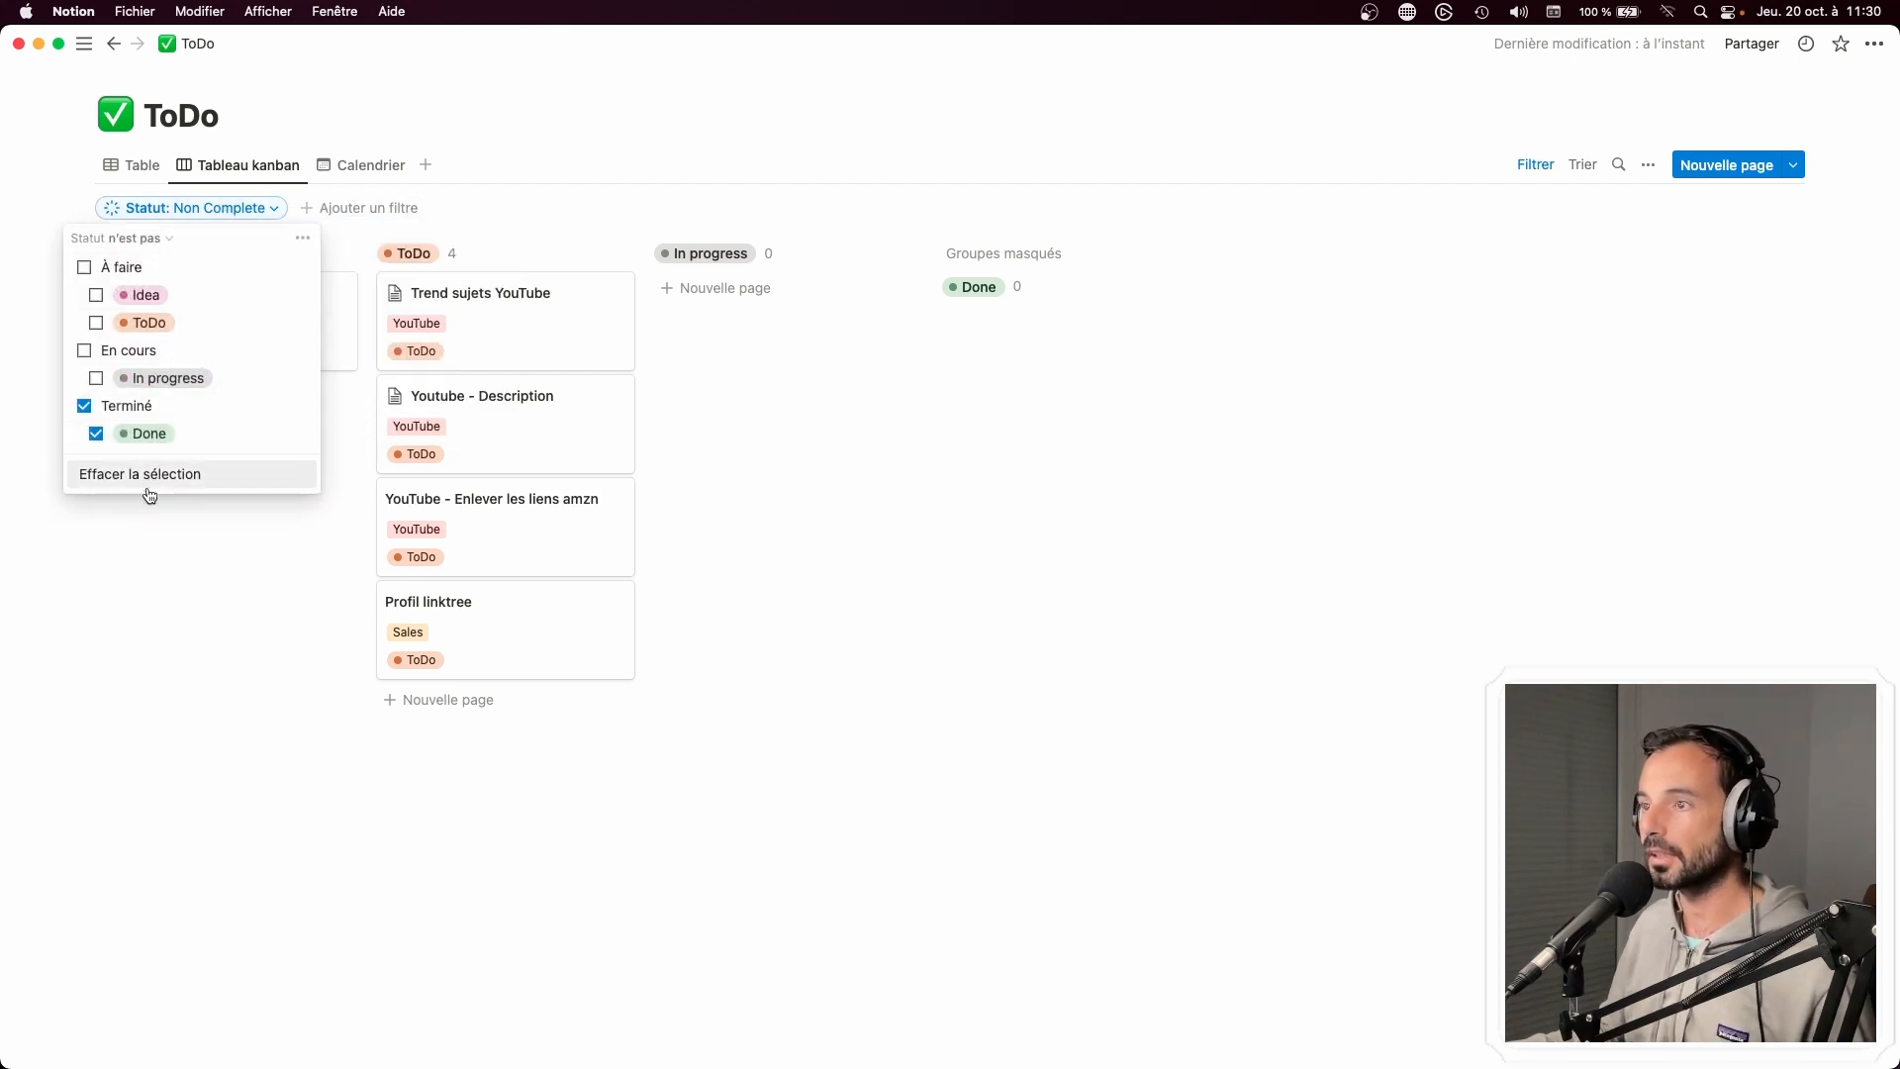
click(174, 550)
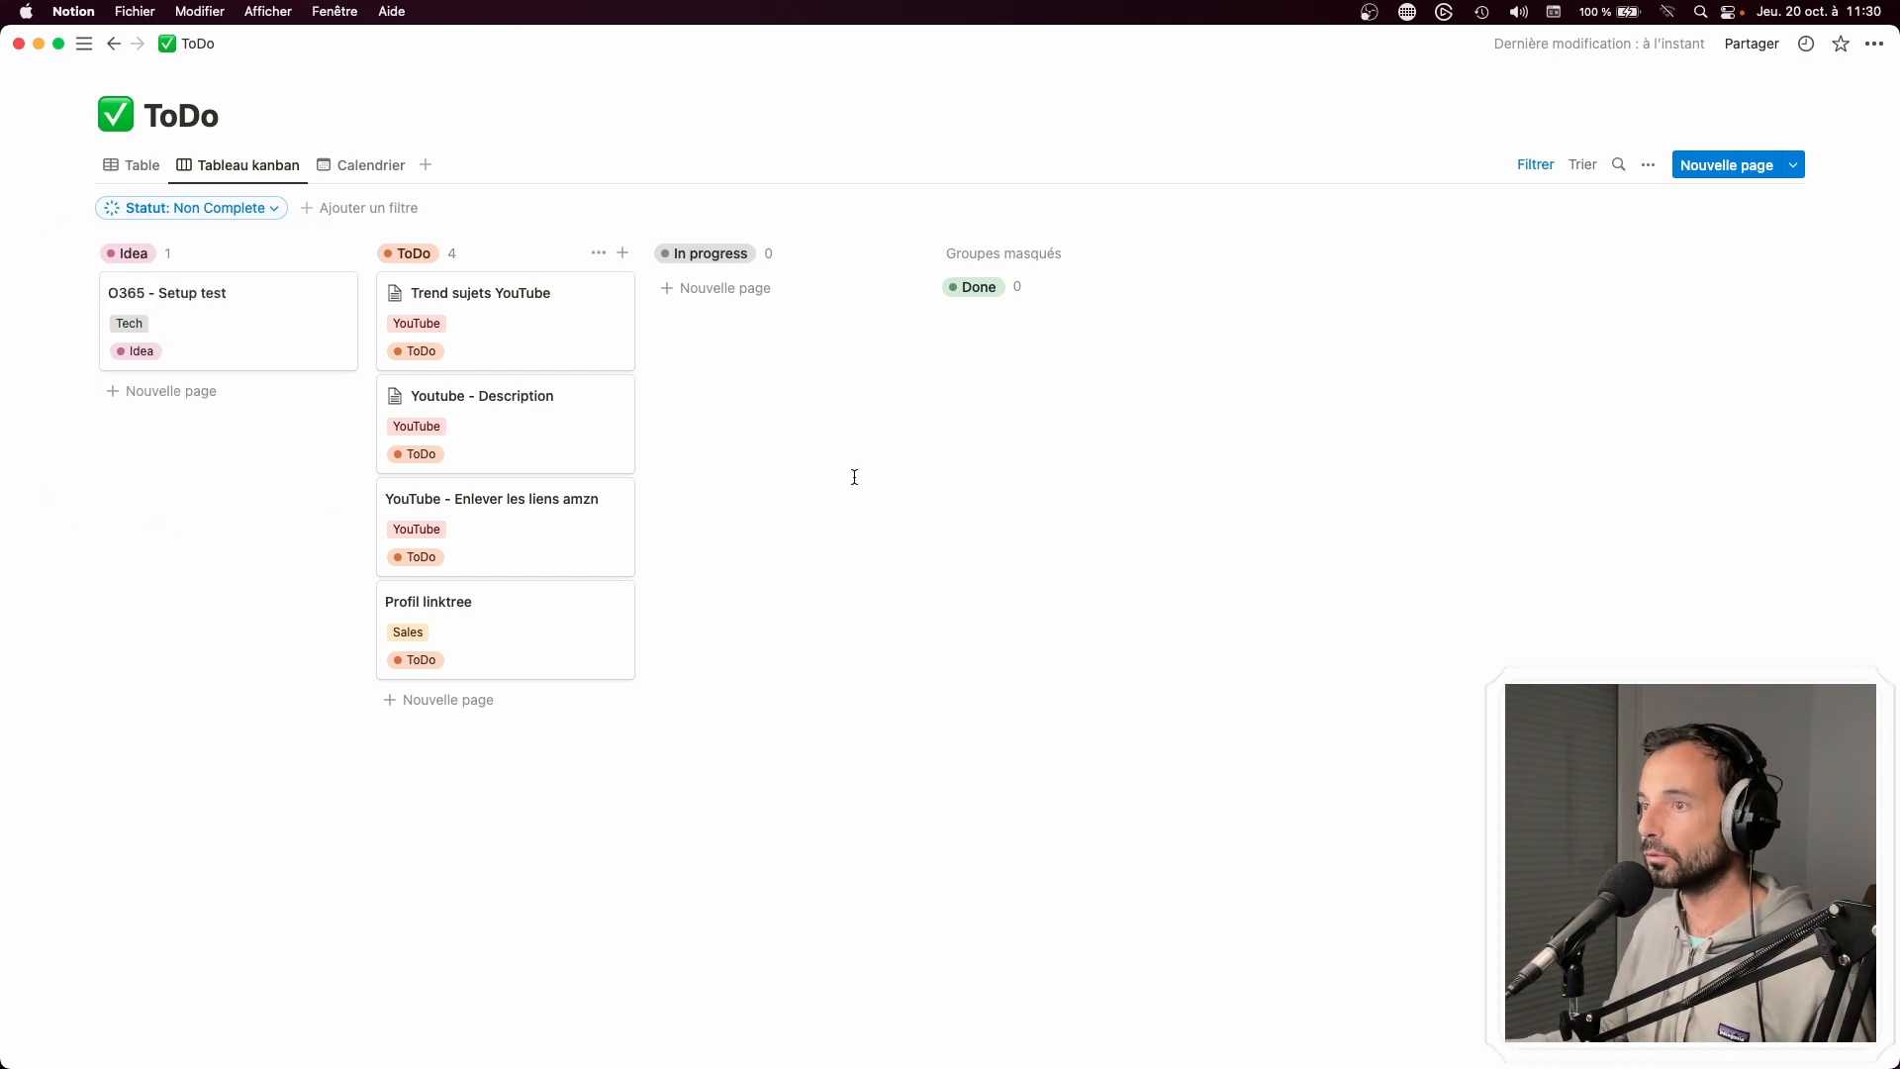